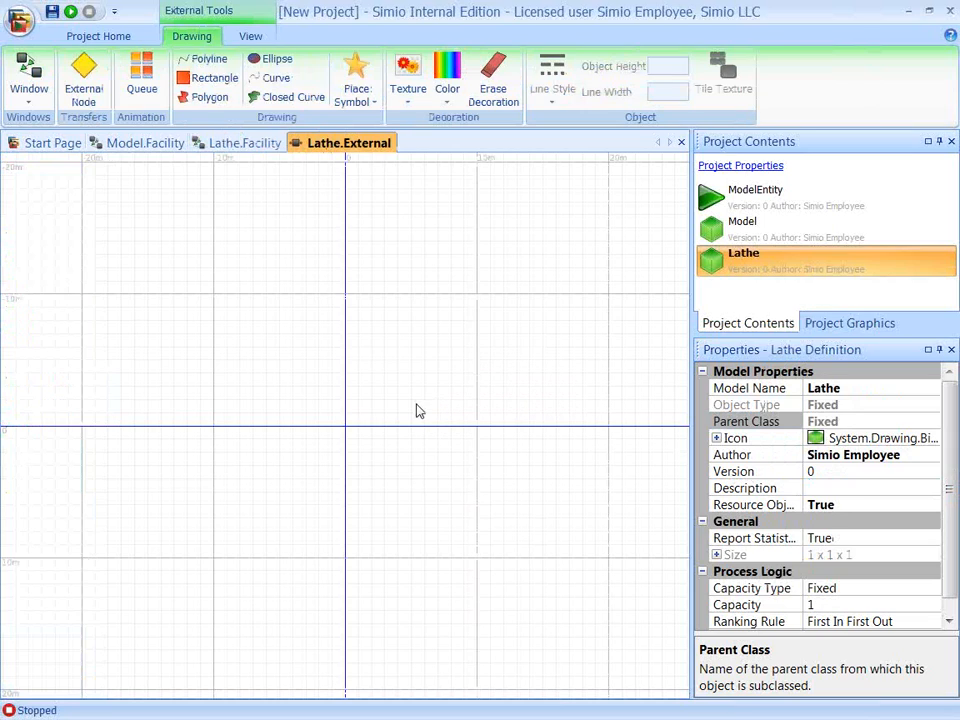
Place the green lathe symbol from the equipment library at the origin of the Lathe's external view.
{"action": "left_click", "coordinate": [356, 98]}
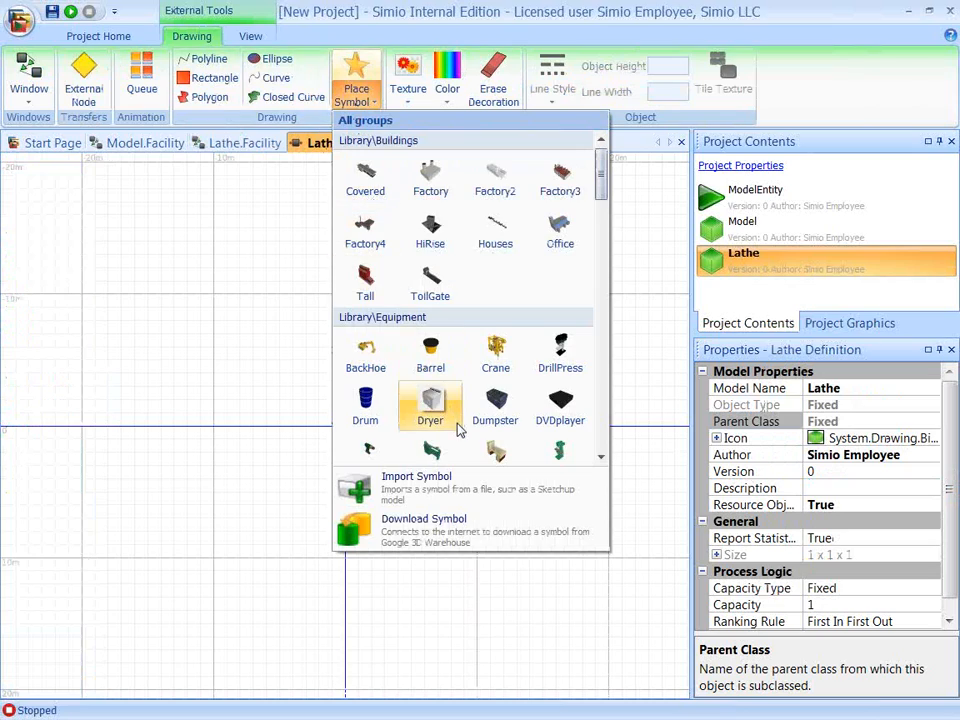
{"action": "left_click", "coordinate": [433, 452]}
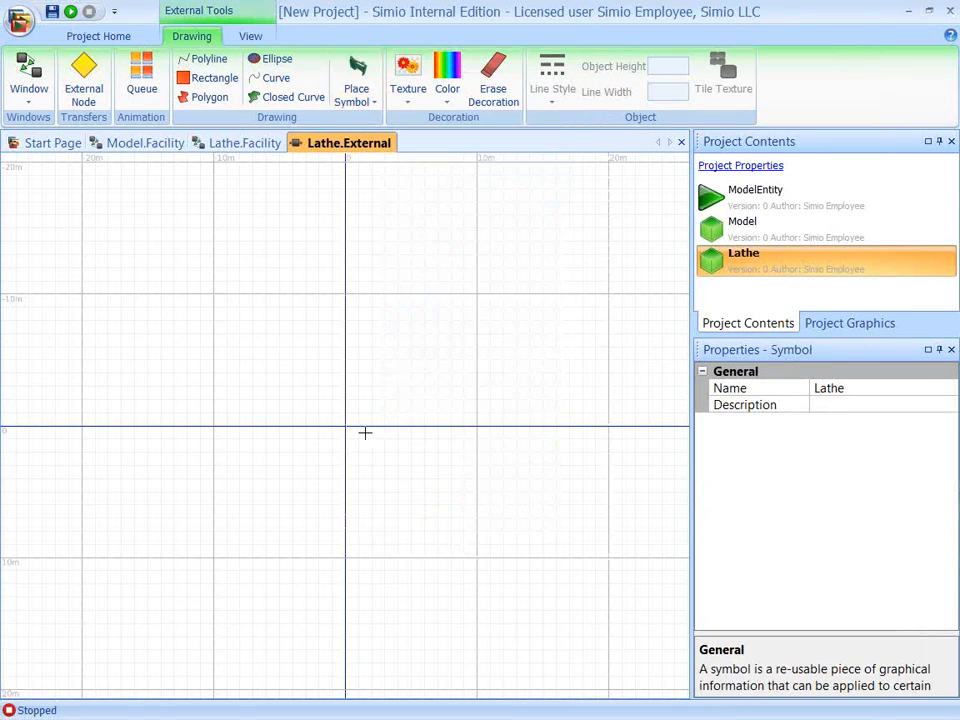
{"action": "mouse_move", "coordinate": [340, 426]}
{"action": "left_mouse_down"}
{"action": "mouse_move", "coordinate": [347, 439]}
{"action": "mouse_move", "coordinate": [385, 445]}
{"action": "mouse_move", "coordinate": [352, 435]}
{"action": "left_mouse_up"}
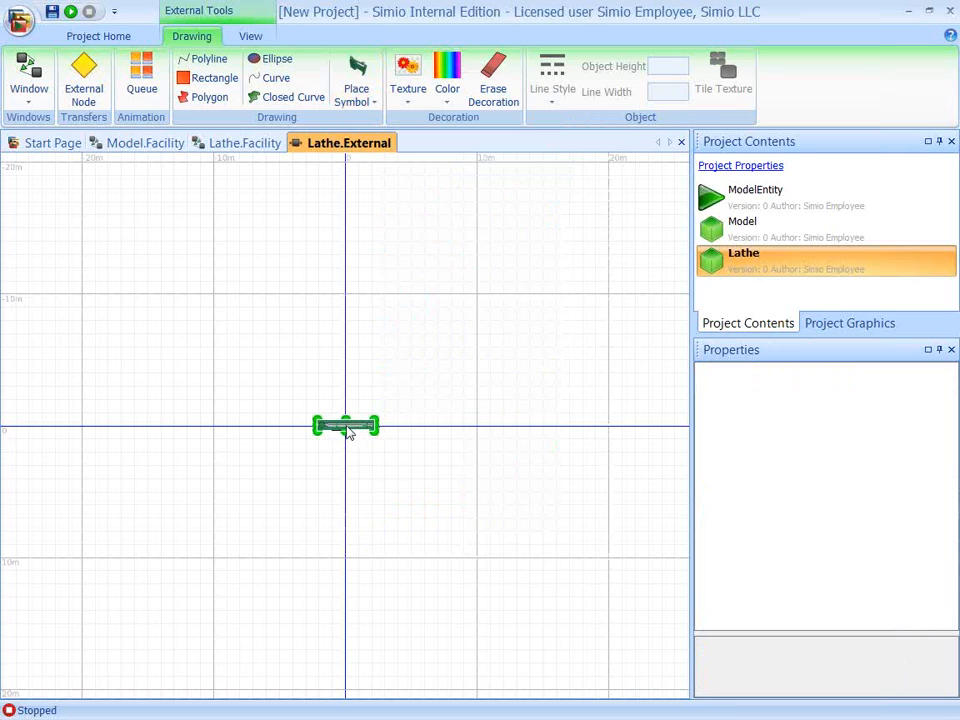
Add two external nodes on the horizontal axis, one just left and one just right of the lathe symbol.
{"action": "left_click", "coordinate": [84, 68]}
{"action": "left_click", "coordinate": [305, 426]}
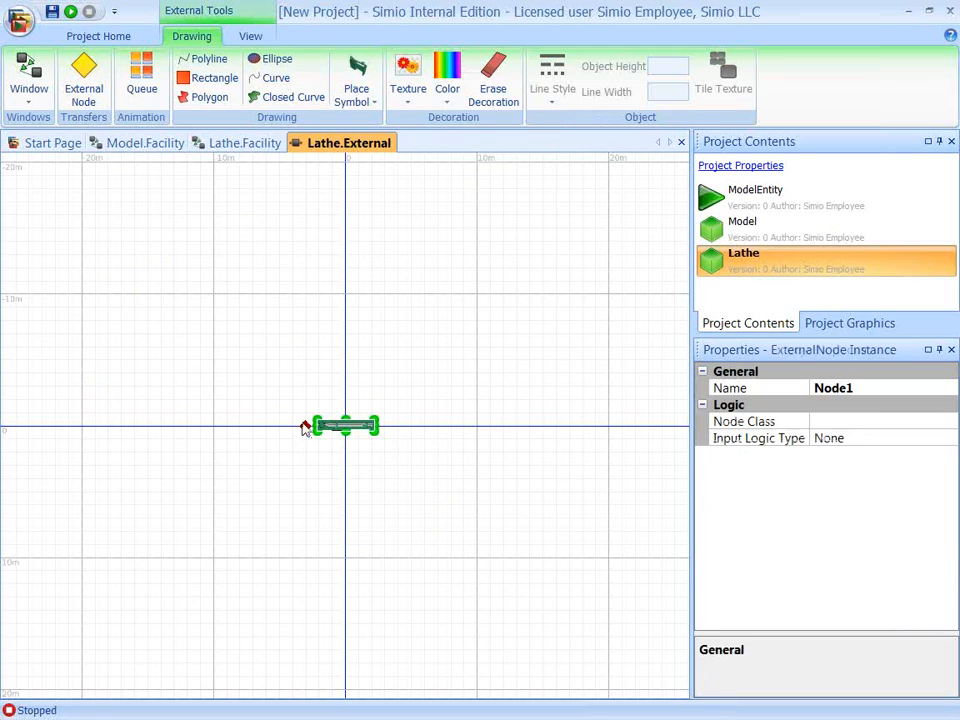
{"action": "left_click", "coordinate": [84, 68]}
{"action": "left_click", "coordinate": [385, 426]}
Name the external node left of the lathe Input and set its node class to BasicNode.
{"action": "left_click", "coordinate": [305, 426]}
{"action": "left_click", "coordinate": [885, 390]}
{"action": "key", "text": "BackSpace"}
{"action": "key", "text": "BackSpace"}
{"action": "key", "text": "BackSpace"}
{"action": "key", "text": "BackSpace"}
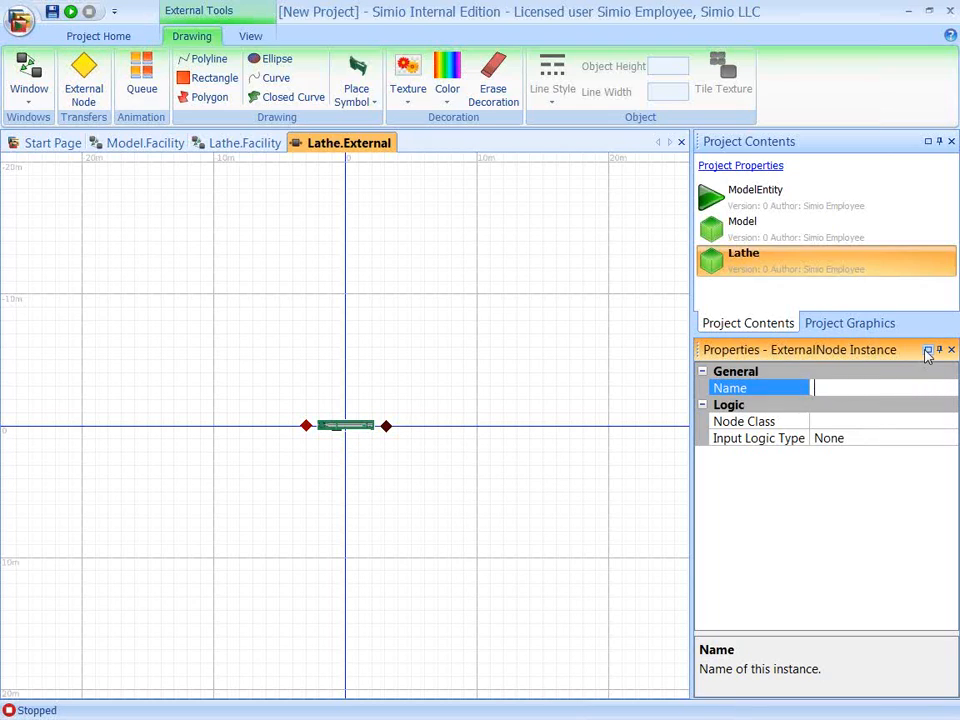
{"action": "type", "text": "O"}
{"action": "left_click", "coordinate": [946, 421]}
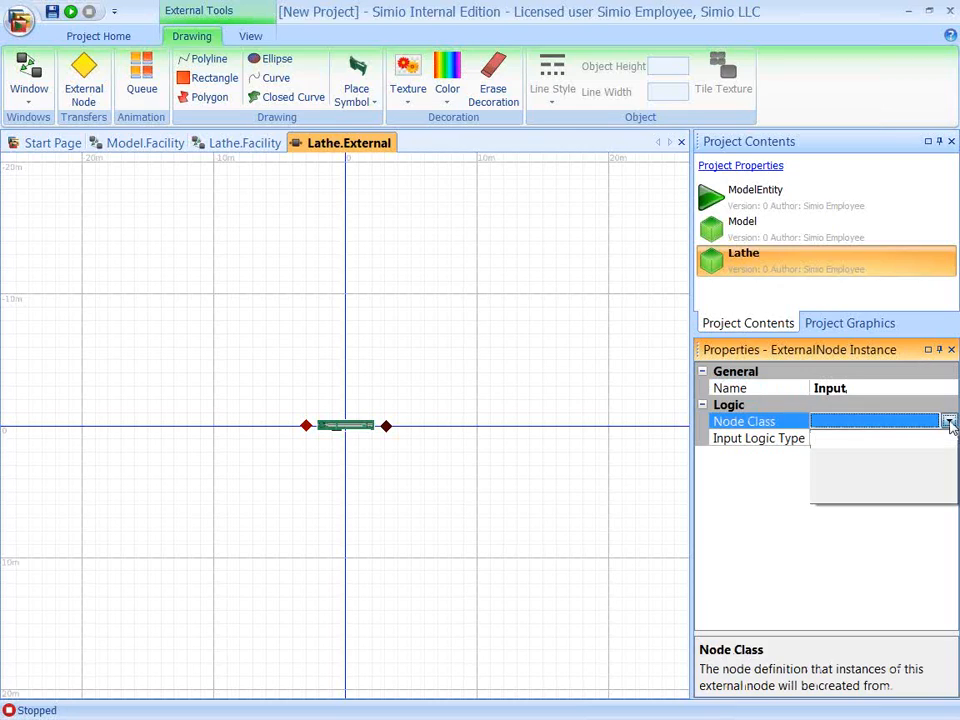
{"action": "left_click", "coordinate": [845, 458]}
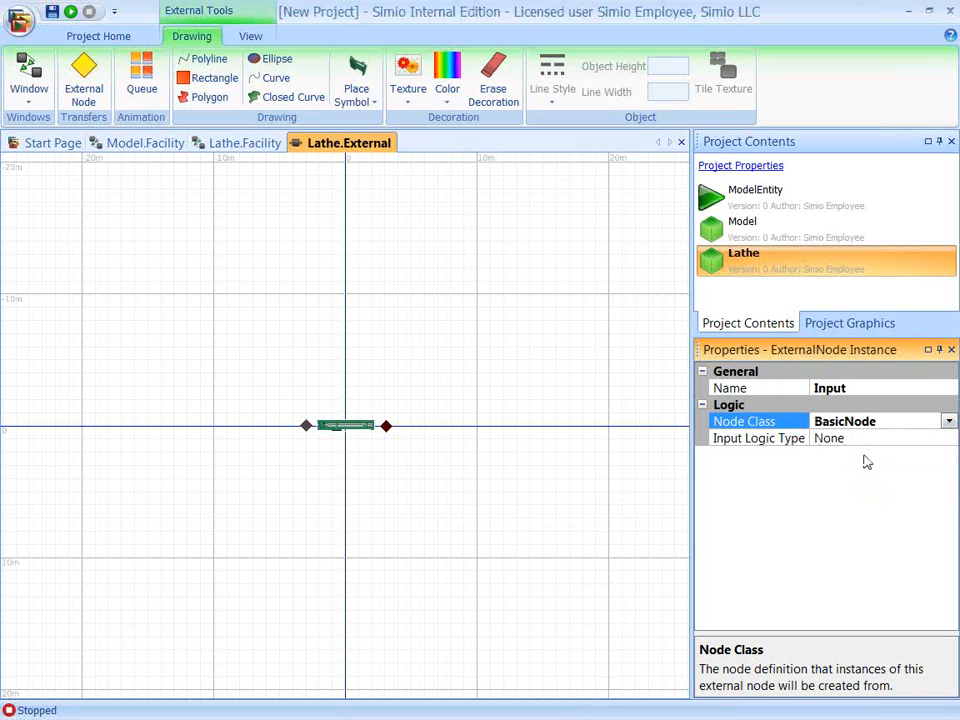
Set the Input node's input logic type to ProcessStation and assign it a new station named MyStation1.
{"action": "left_click", "coordinate": [950, 440]}
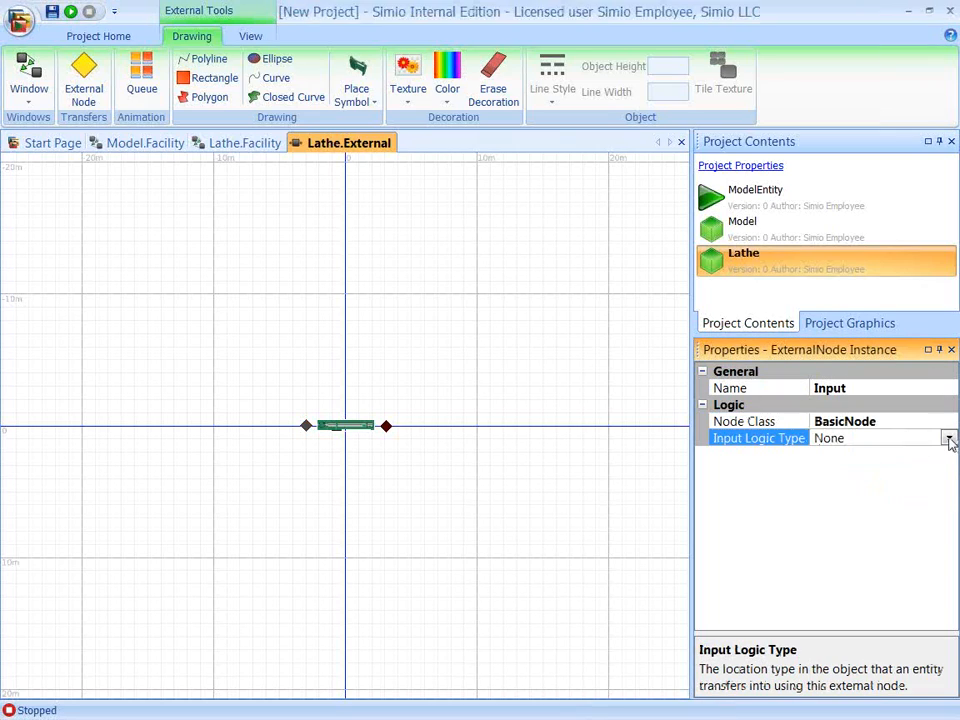
{"action": "left_click", "coordinate": [949, 439]}
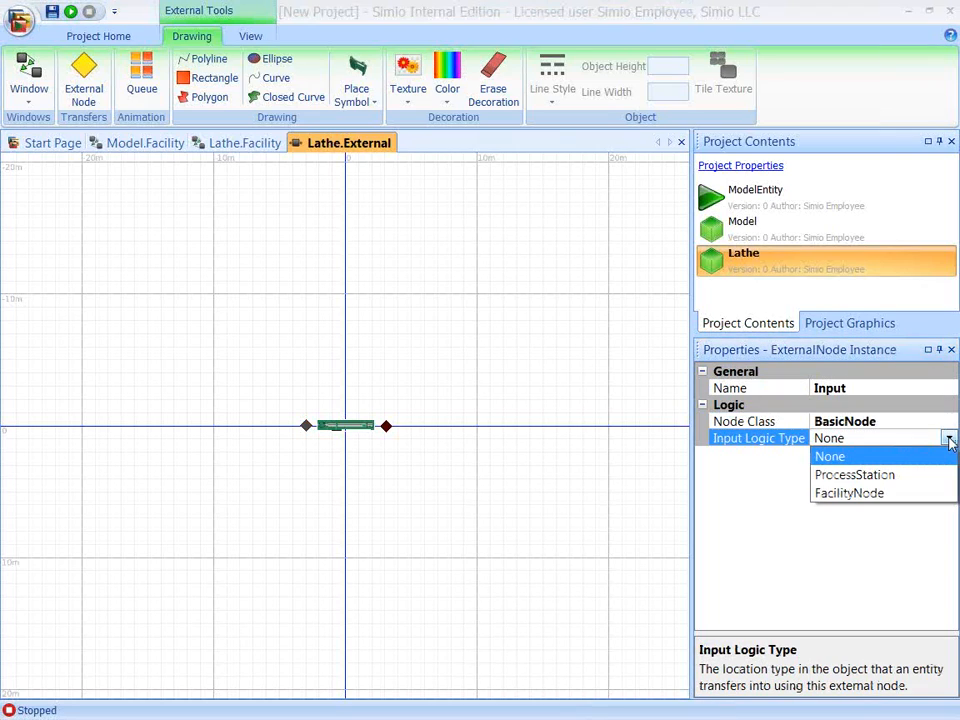
{"action": "left_click", "coordinate": [888, 476]}
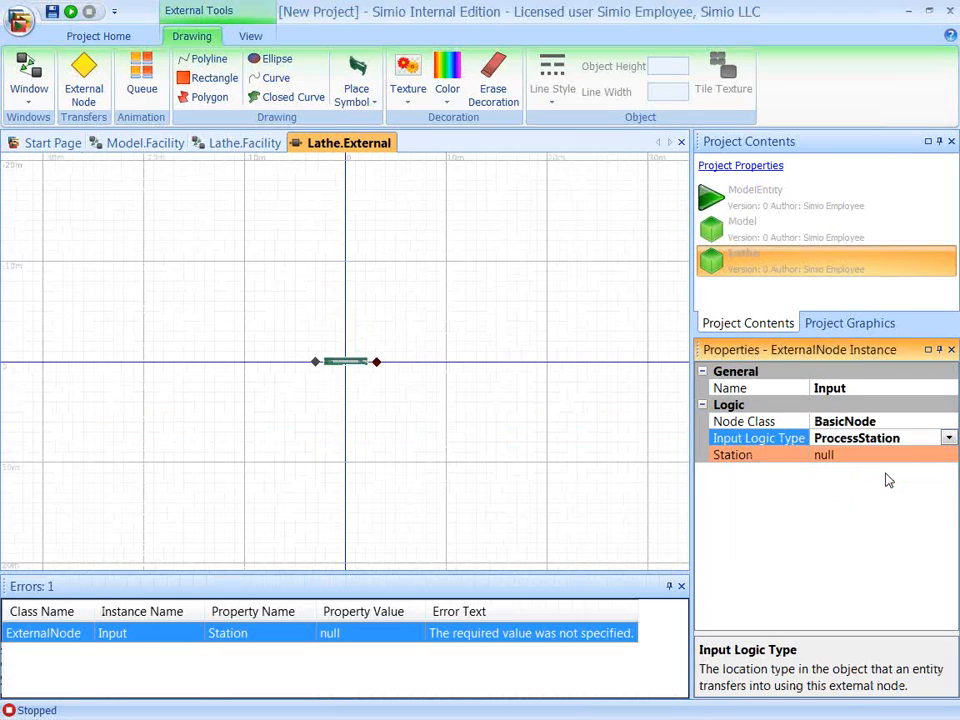
{"action": "left_click", "coordinate": [949, 458]}
{"action": "left_click", "coordinate": [948, 456]}
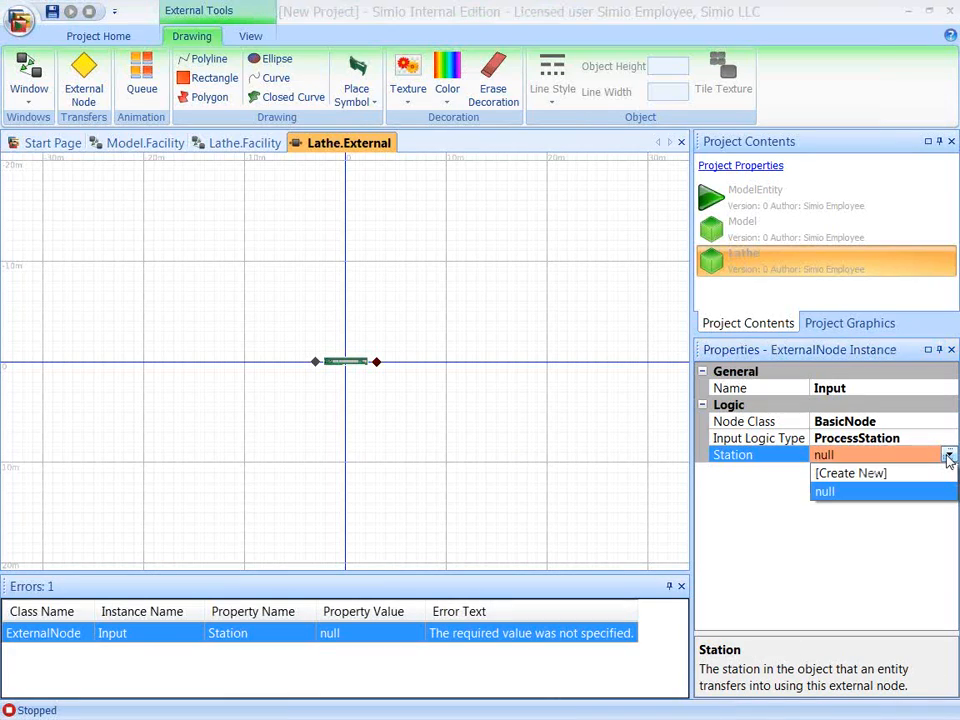
{"action": "left_click", "coordinate": [895, 478]}
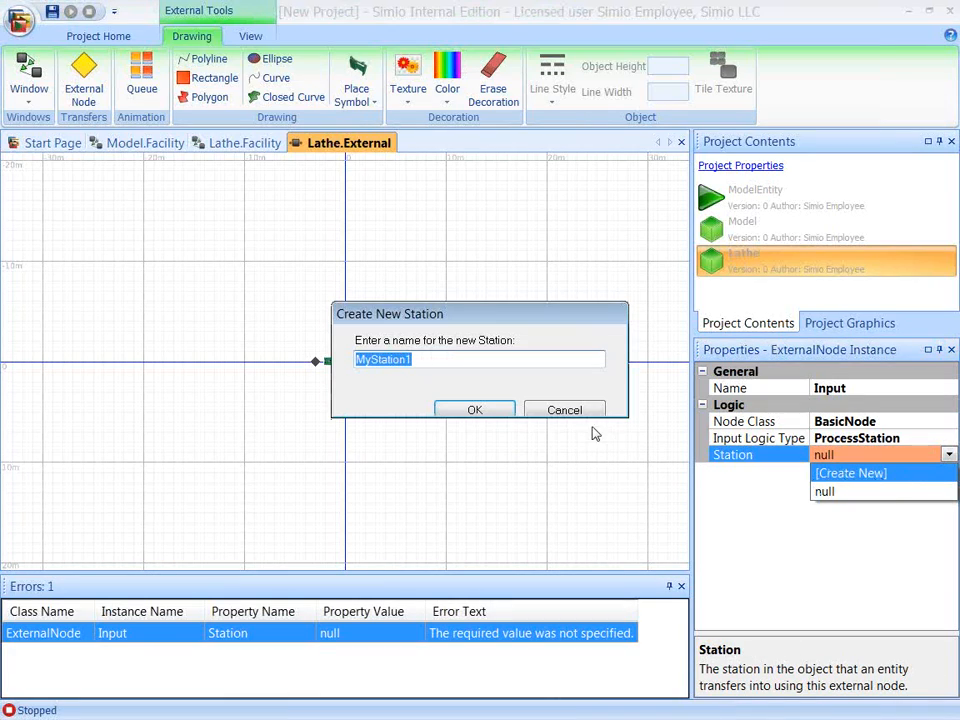
{"action": "left_click", "coordinate": [474, 411]}
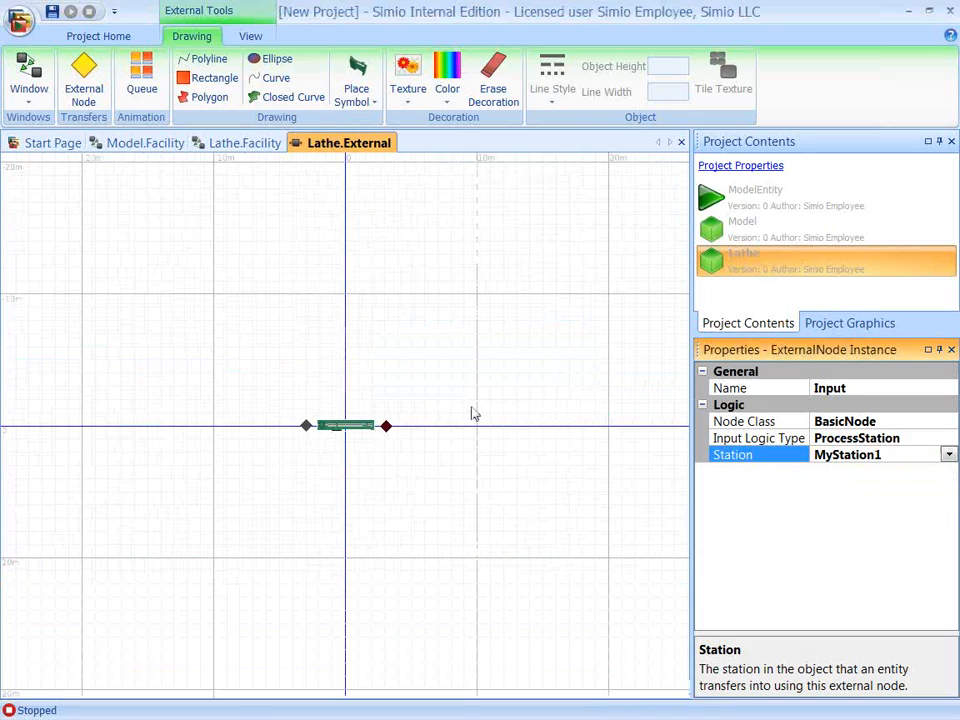
Name the external node right of the lathe Output and set its node class to TransferNode.
{"action": "left_click", "coordinate": [386, 427]}
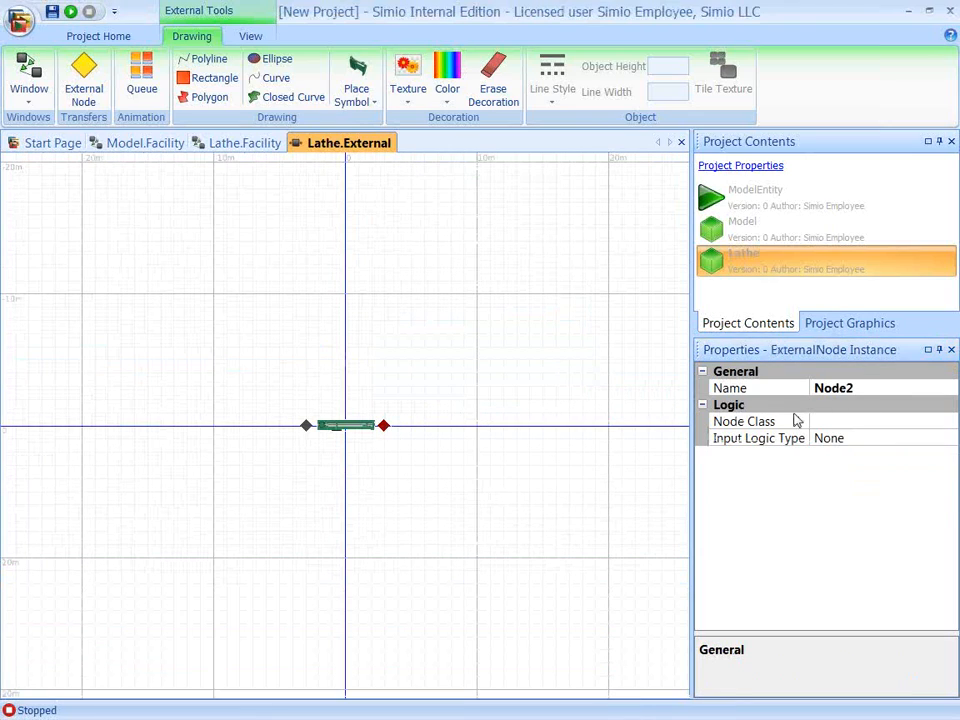
{"action": "left_click", "coordinate": [863, 387]}
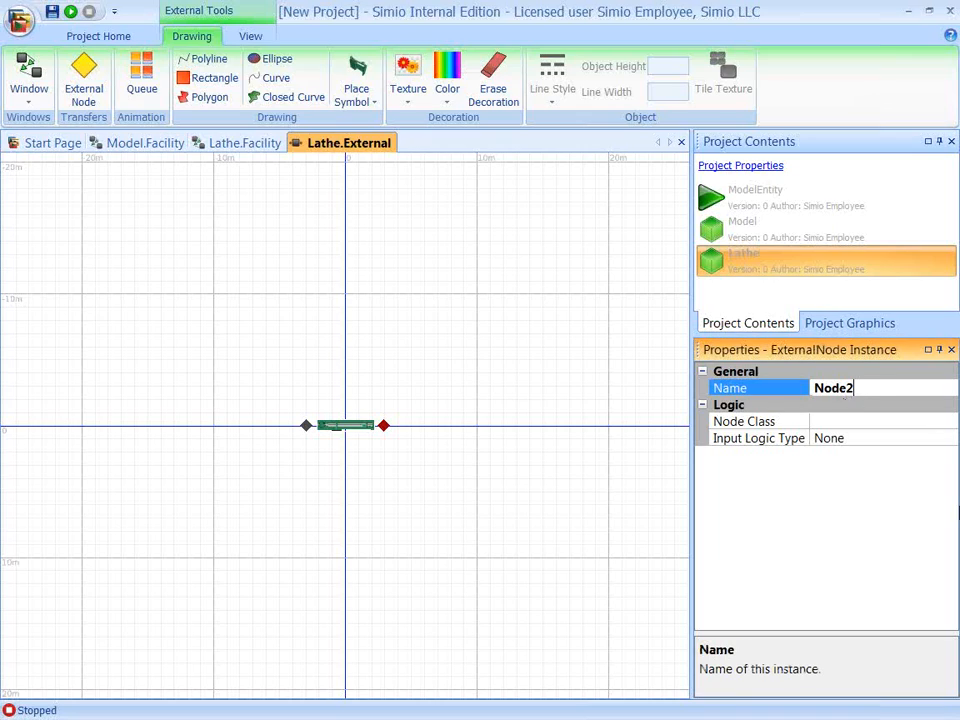
{"action": "key", "text": "BackSpace"}
{"action": "key", "text": "BackSpace"}
{"action": "key", "text": "BackSpace"}
{"action": "key", "text": "BackSpace"}
{"action": "type", "text": "Output"}
{"action": "key", "text": "Return"}
{"action": "left_click", "coordinate": [946, 422]}
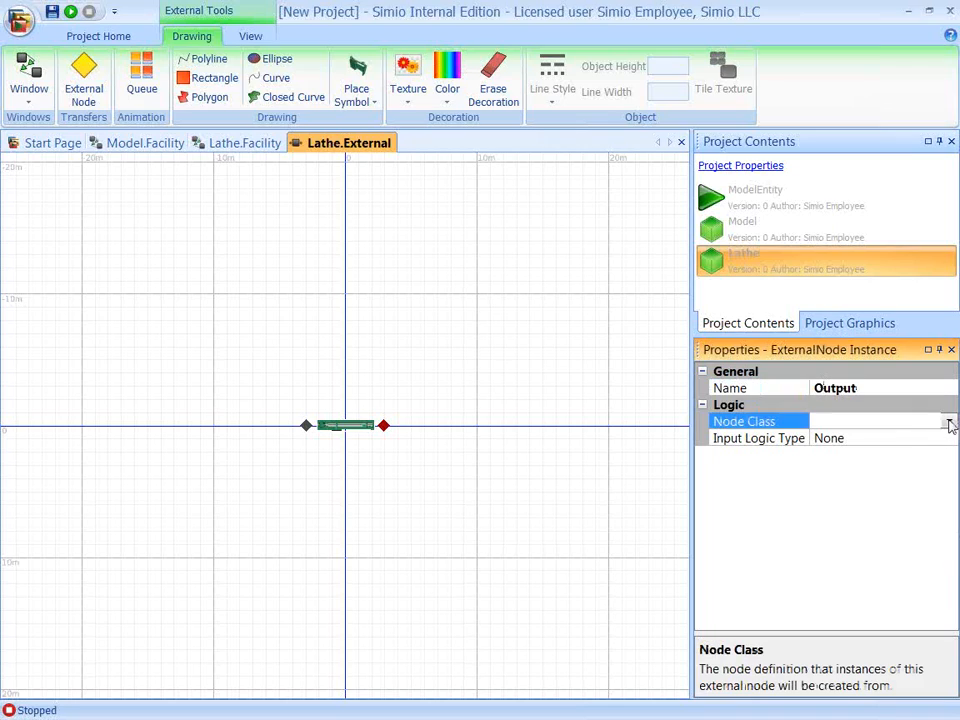
{"action": "left_click", "coordinate": [948, 421]}
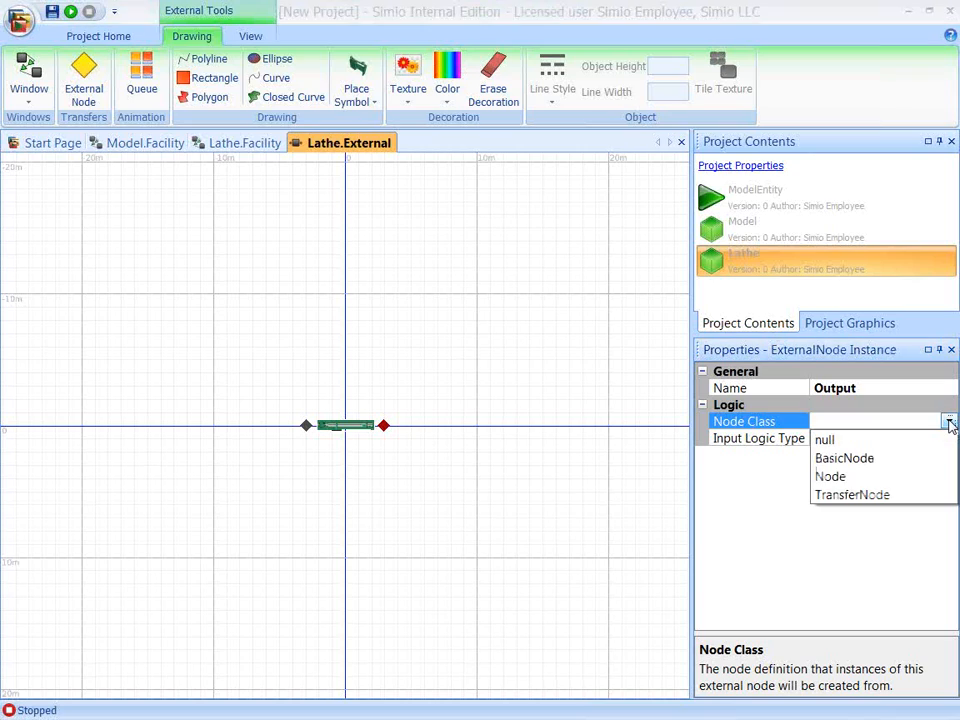
{"action": "left_click", "coordinate": [852, 495]}
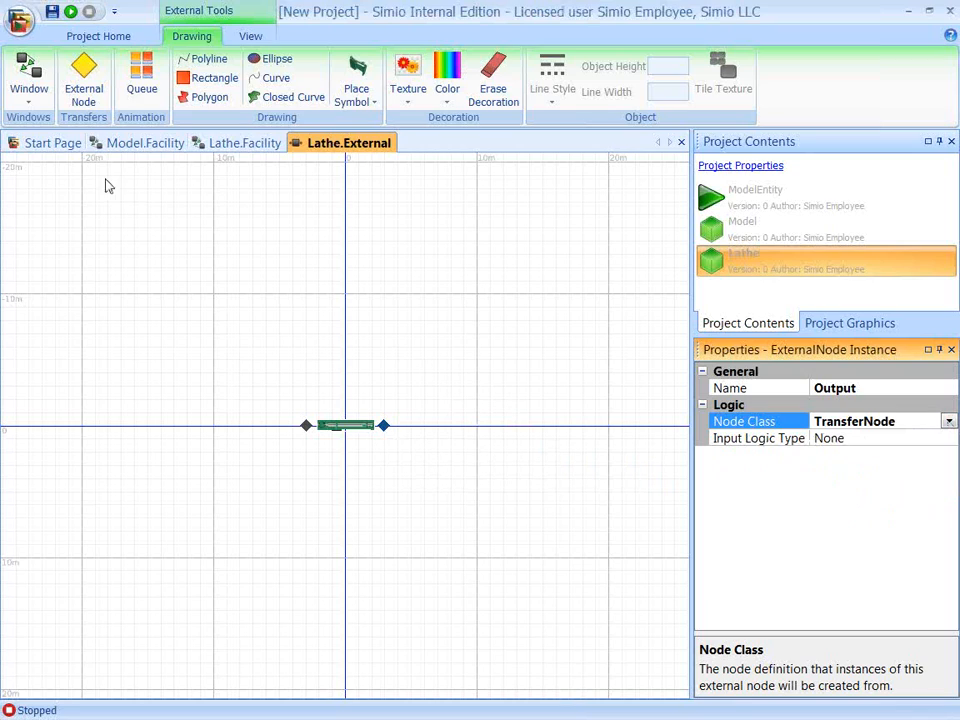
Draw an animated queue about 4 m long just above the lathe and set its queue state to MyStation1.InProcess.
{"action": "left_click", "coordinate": [141, 80]}
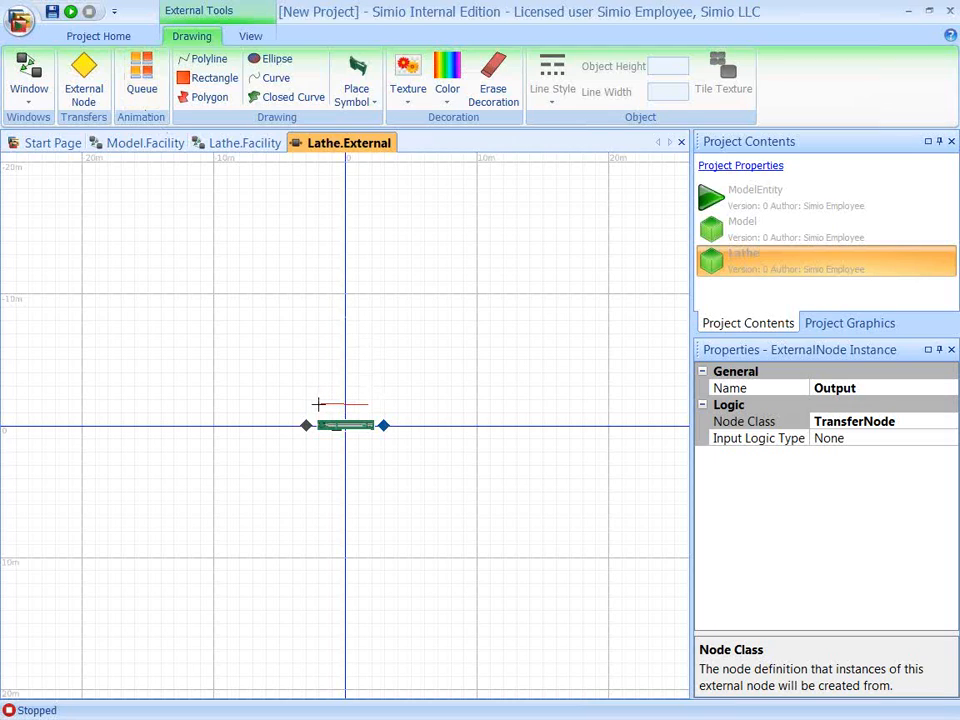
{"action": "right_click", "coordinate": [318, 404]}
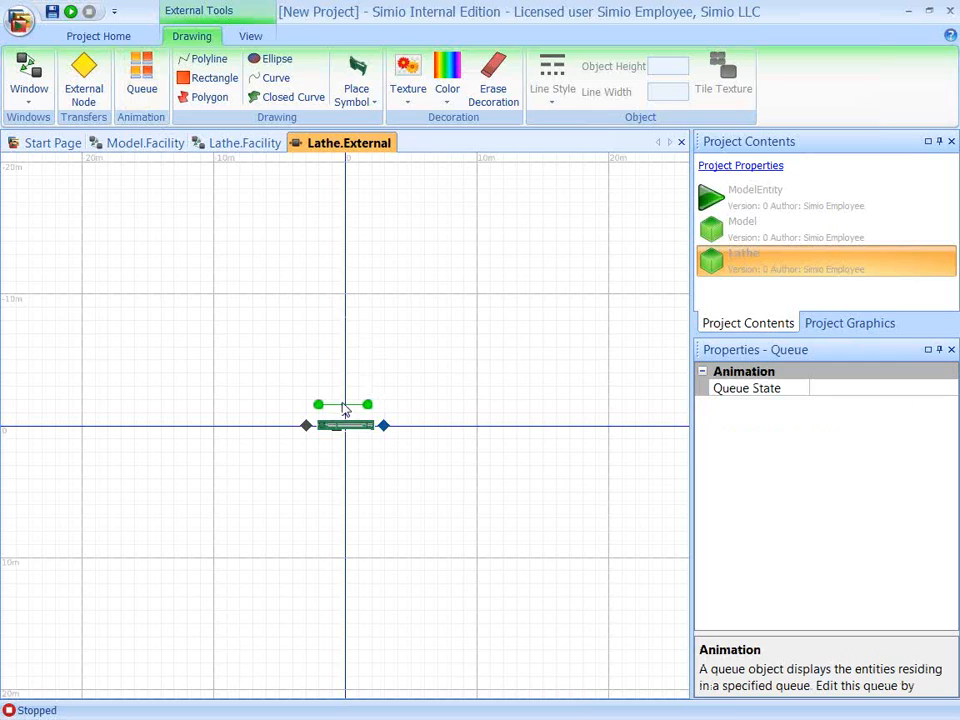
{"action": "left_click", "coordinate": [948, 391]}
{"action": "left_click", "coordinate": [948, 391]}
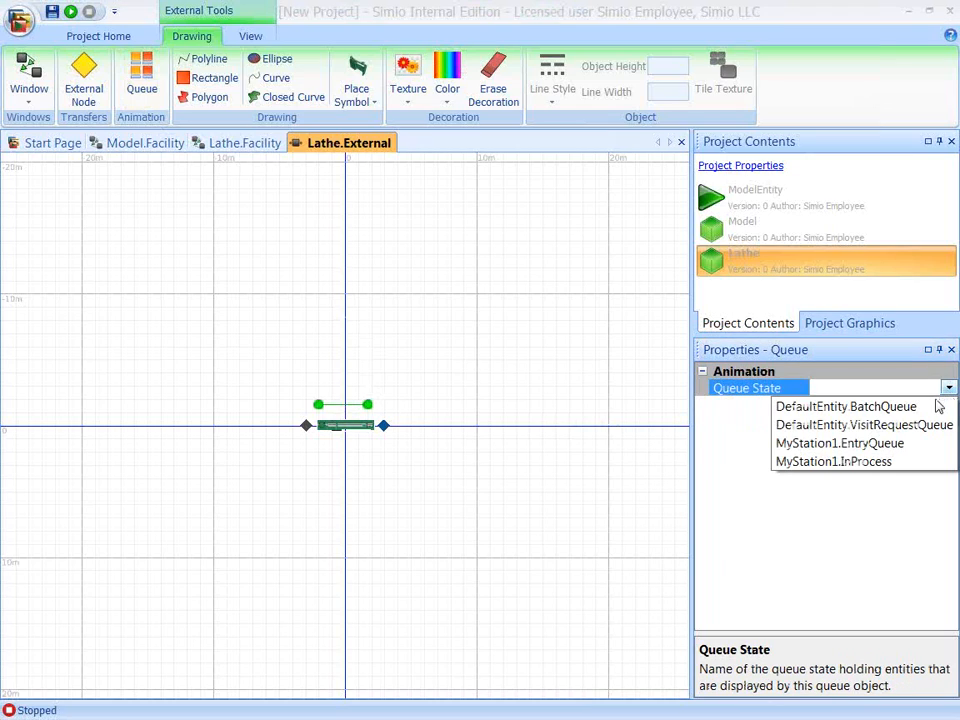
{"action": "left_click", "coordinate": [834, 461]}
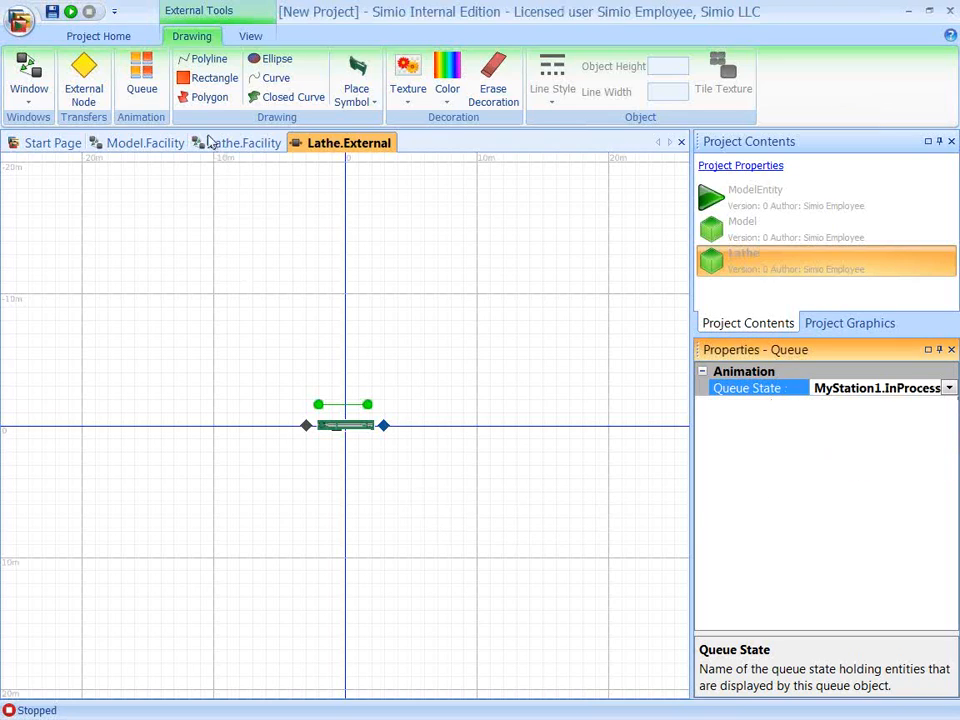
Draw a second queue about 6 m long below and left of the Input node, with queue state MyStation1.EntryQueue.
{"action": "left_click", "coordinate": [141, 78]}
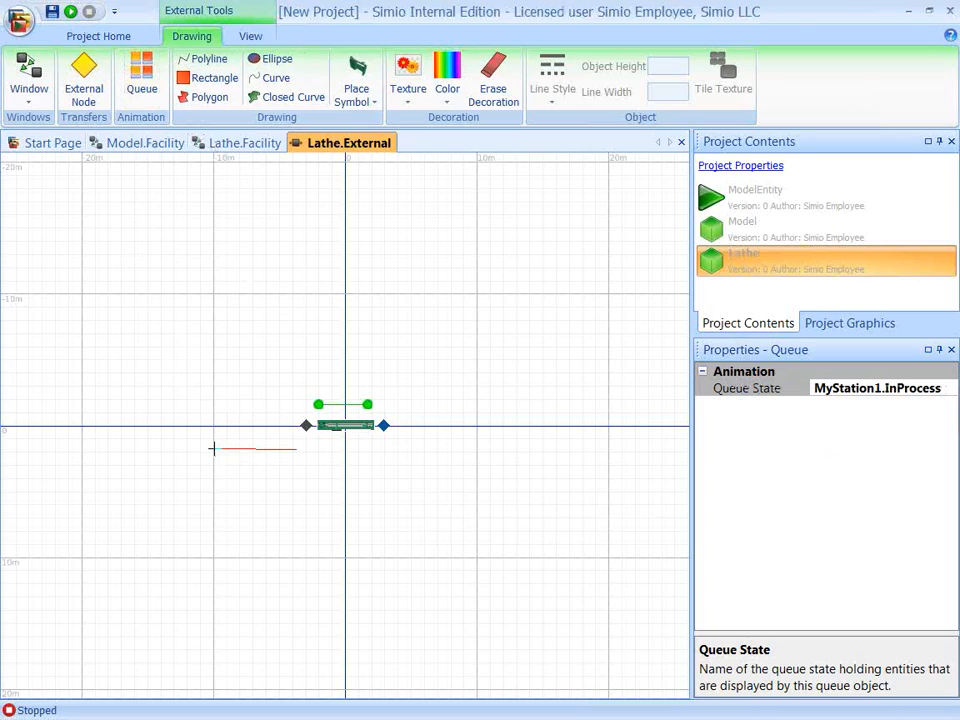
{"action": "left_click", "coordinate": [212, 448]}
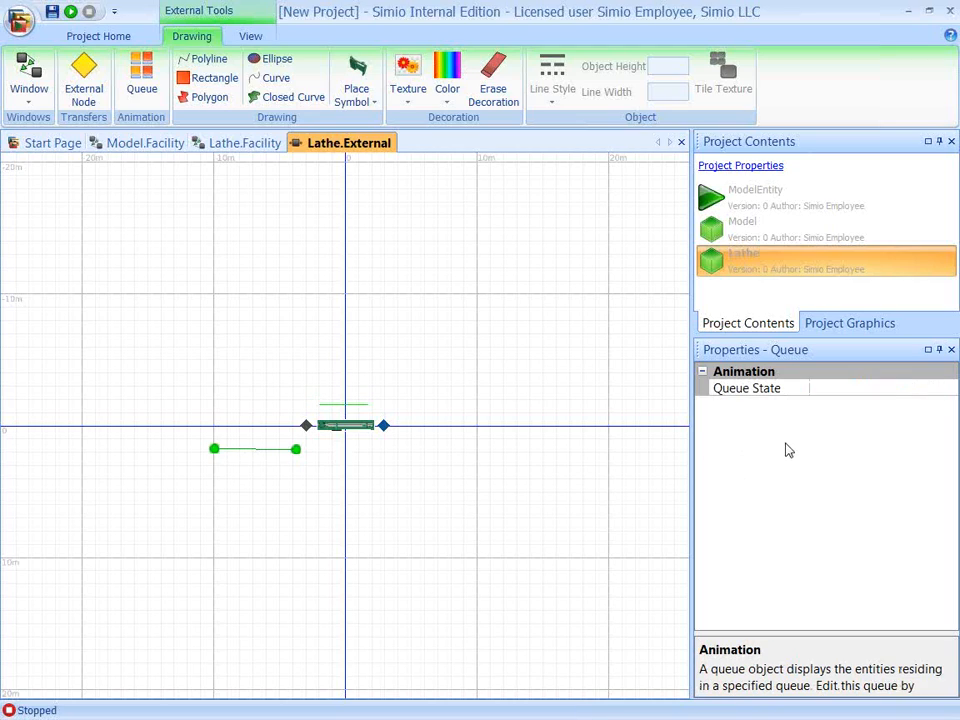
{"action": "left_click", "coordinate": [947, 389]}
{"action": "left_click", "coordinate": [948, 390]}
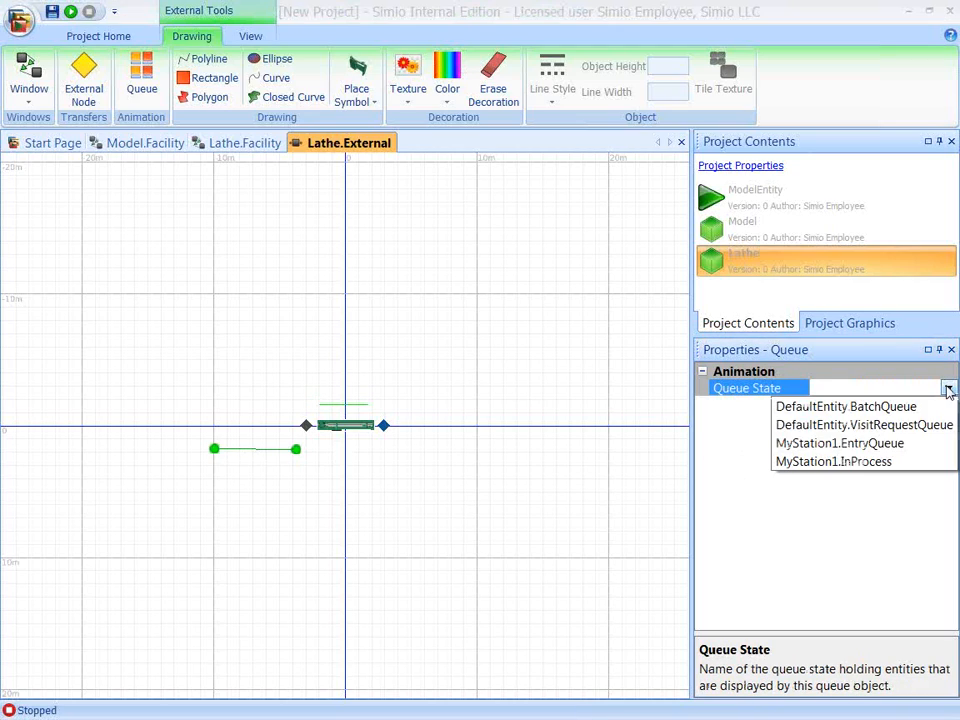
{"action": "left_click", "coordinate": [872, 448]}
{"action": "left_click", "coordinate": [581, 515]}
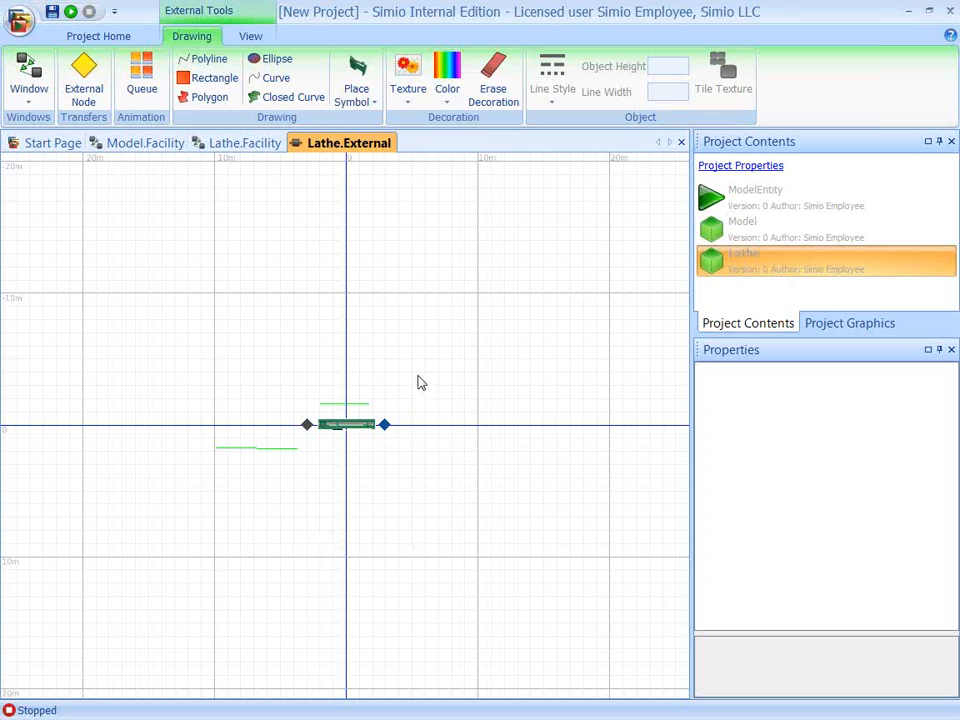
Open the Lathe's Process window and show its list of elements.
{"action": "right_click", "coordinate": [760, 264]}
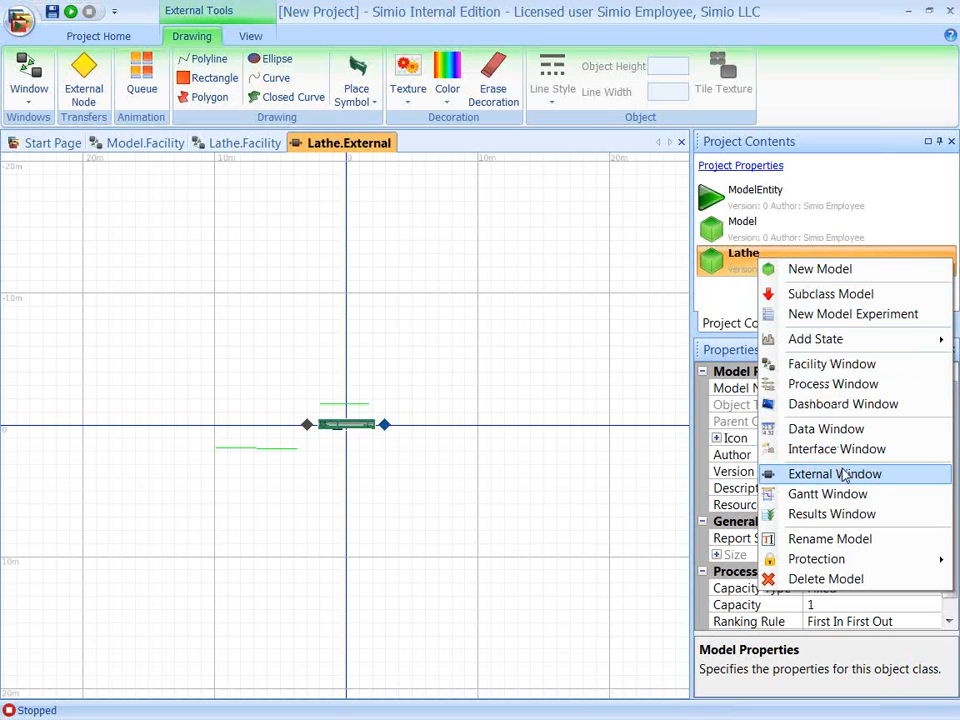
{"action": "left_click", "coordinate": [858, 388]}
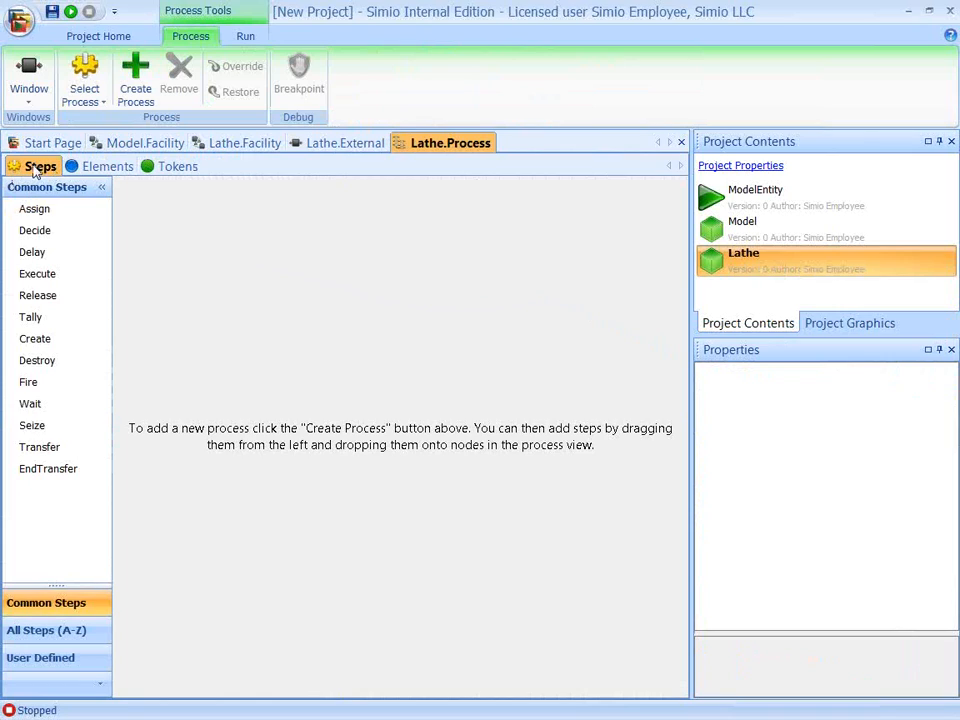
{"action": "left_click", "coordinate": [107, 170]}
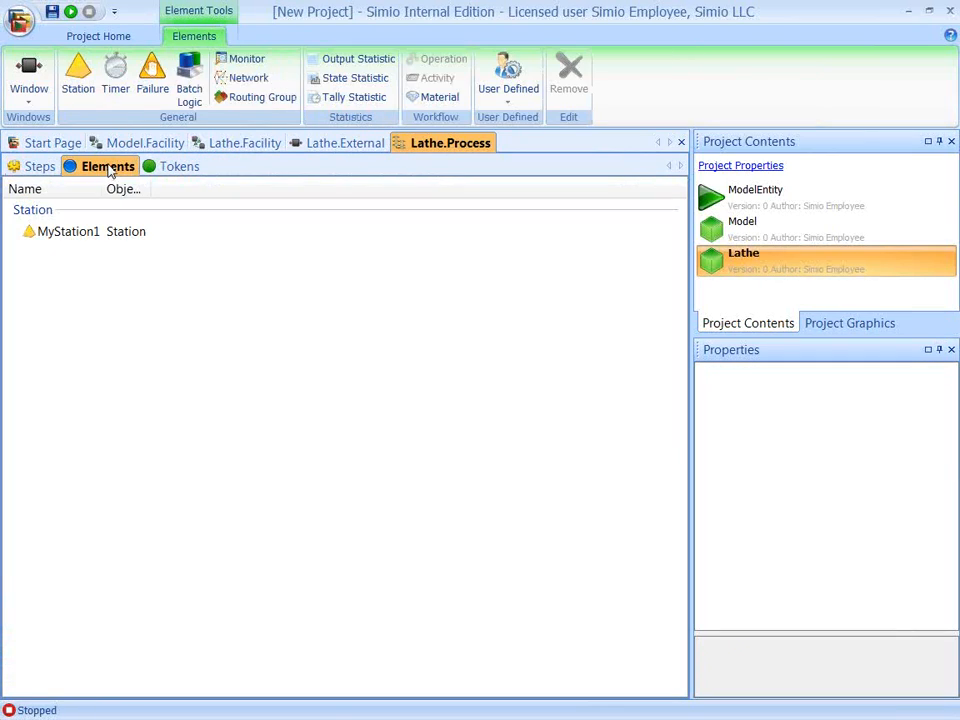
{"action": "left_click", "coordinate": [177, 167]}
{"action": "left_click", "coordinate": [110, 168]}
Clear the default initial capacity entry of the MyStation1 station element.
{"action": "left_click", "coordinate": [70, 236]}
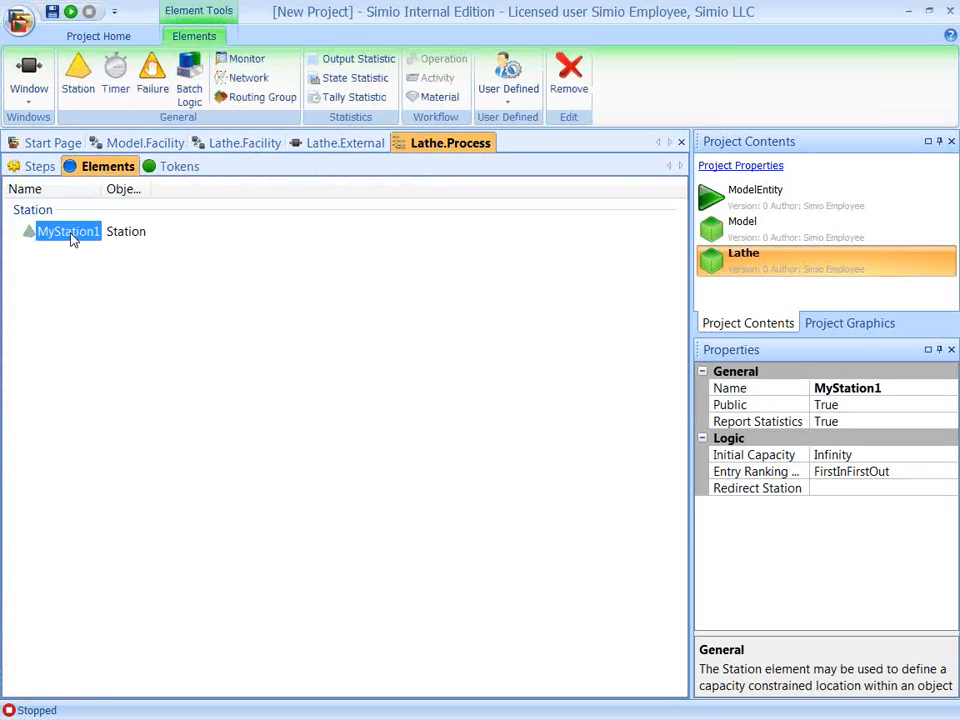
{"action": "left_click", "coordinate": [852, 455]}
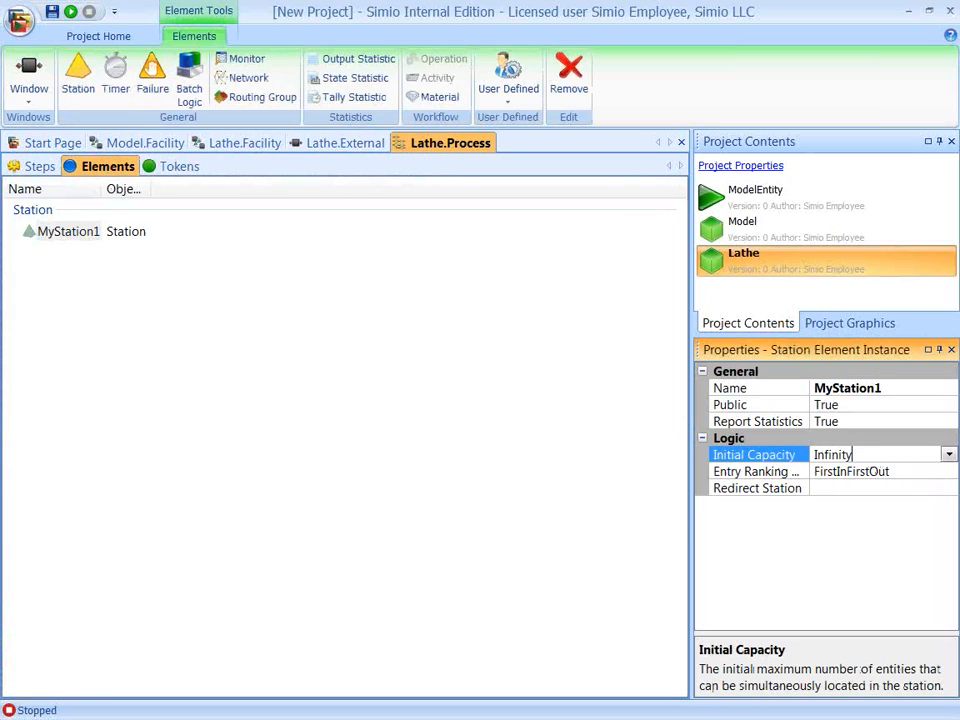
{"action": "key", "text": "BackSpace"}
{"action": "key", "text": "BackSpace"}
{"action": "key", "text": "BackSpace"}
{"action": "key", "text": "BackSpace"}
{"action": "key", "text": "BackSpace"}
{"action": "key", "text": "BackSpace"}
{"action": "key", "text": "BackSpace"}
Create a new process for the Lathe and set its triggering event to MyStation1.Entered.
{"action": "left_click", "coordinate": [34, 167]}
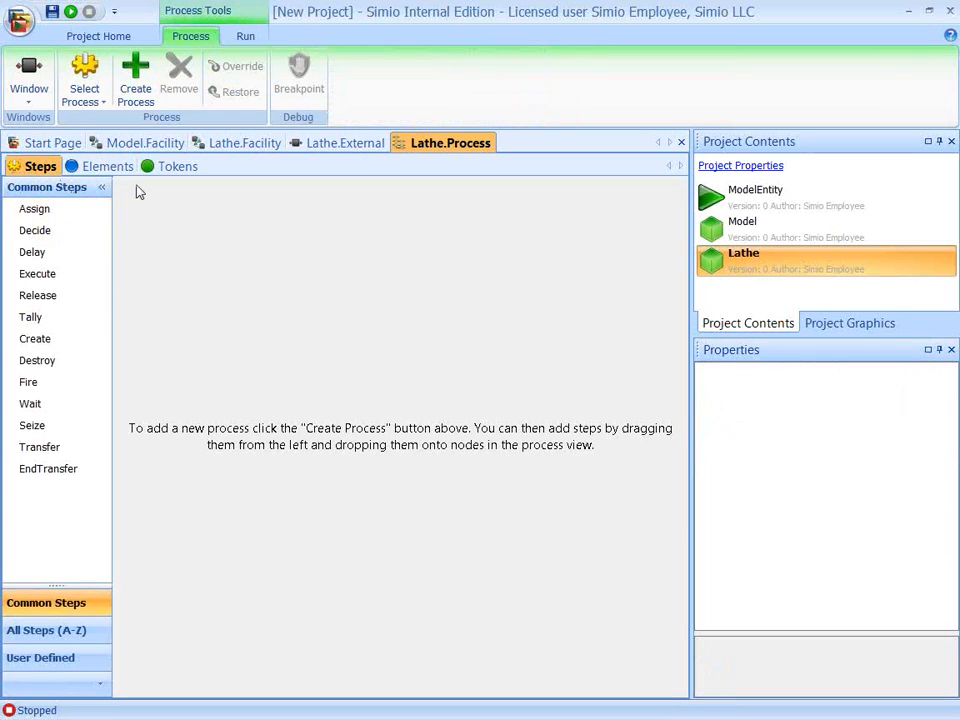
{"action": "left_click", "coordinate": [140, 90]}
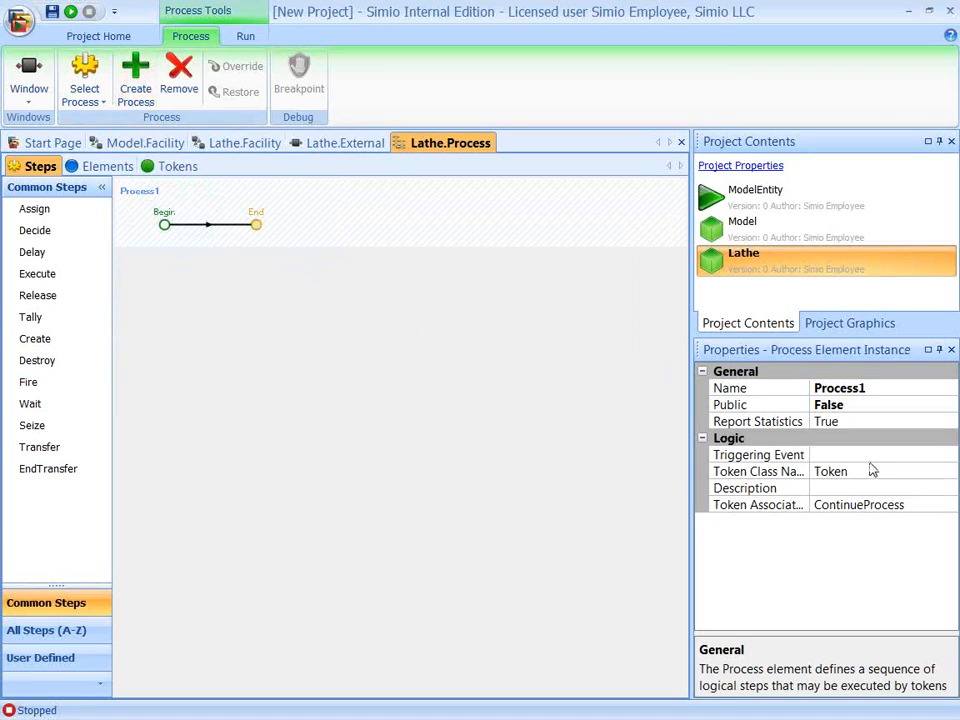
{"action": "left_click", "coordinate": [950, 456]}
{"action": "left_click", "coordinate": [948, 455]}
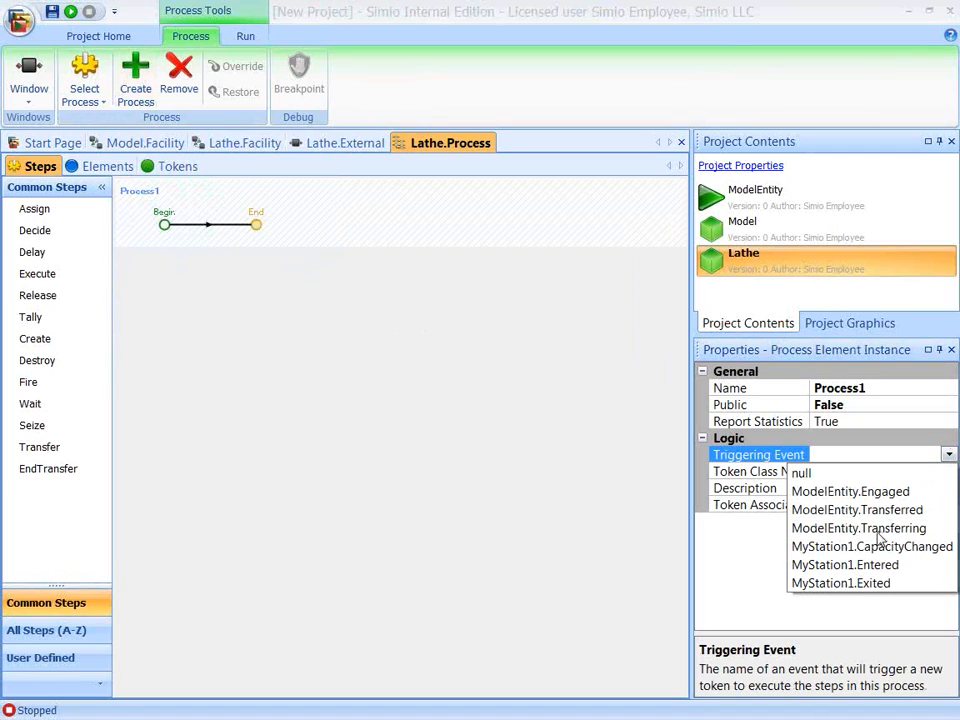
{"action": "left_click", "coordinate": [876, 563]}
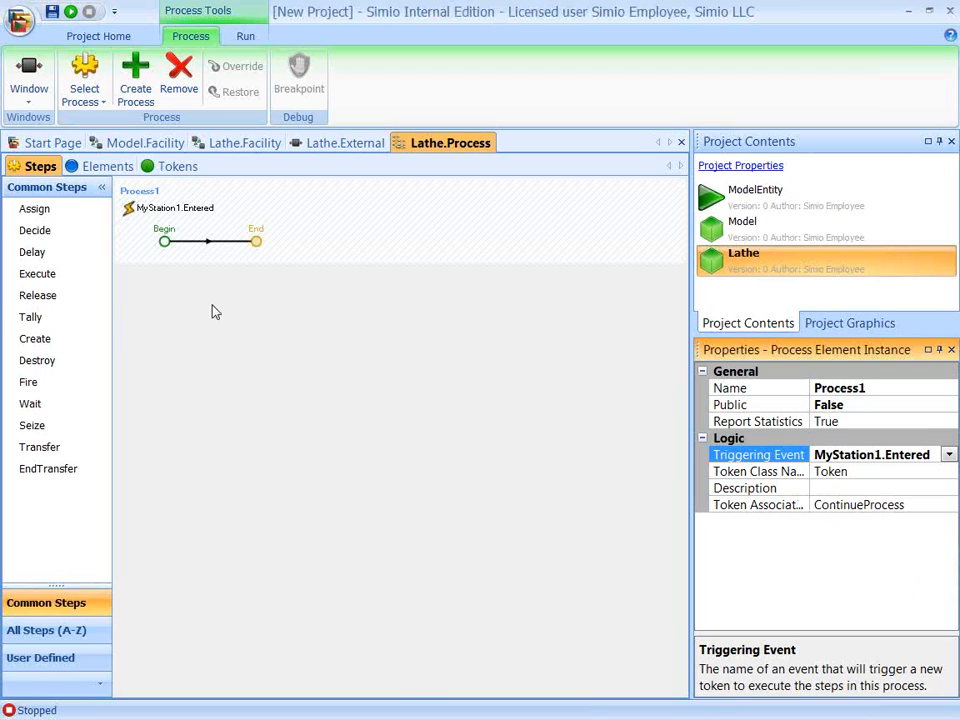
Add EndTransfer, Delay and Transfer steps in sequence between Begin and End of the MyStation1.Entered process.
{"action": "left_click_drag", "start_coordinate": [58, 476], "coordinate": [255, 243]}
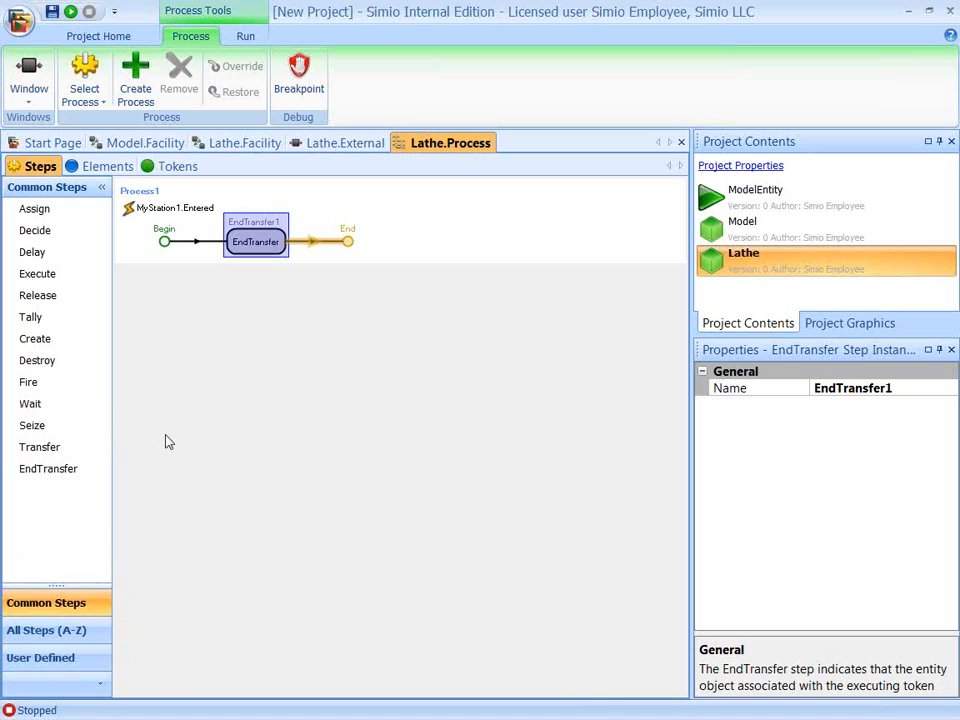
{"action": "left_click_drag", "start_coordinate": [33, 252], "coordinate": [334, 256]}
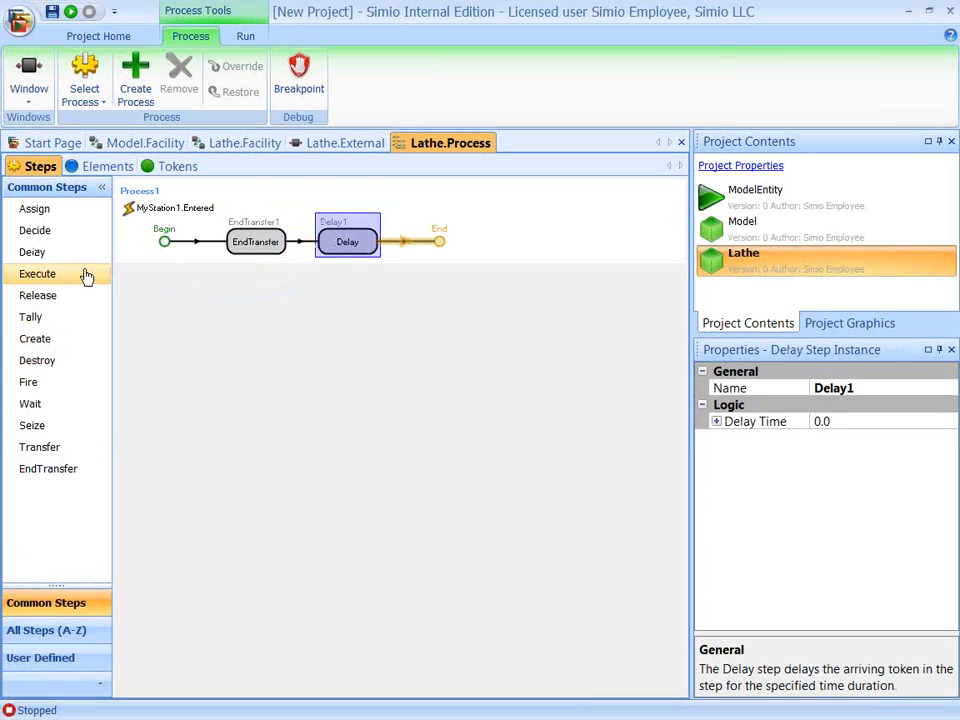
{"action": "left_click_drag", "start_coordinate": [39, 447], "coordinate": [474, 257]}
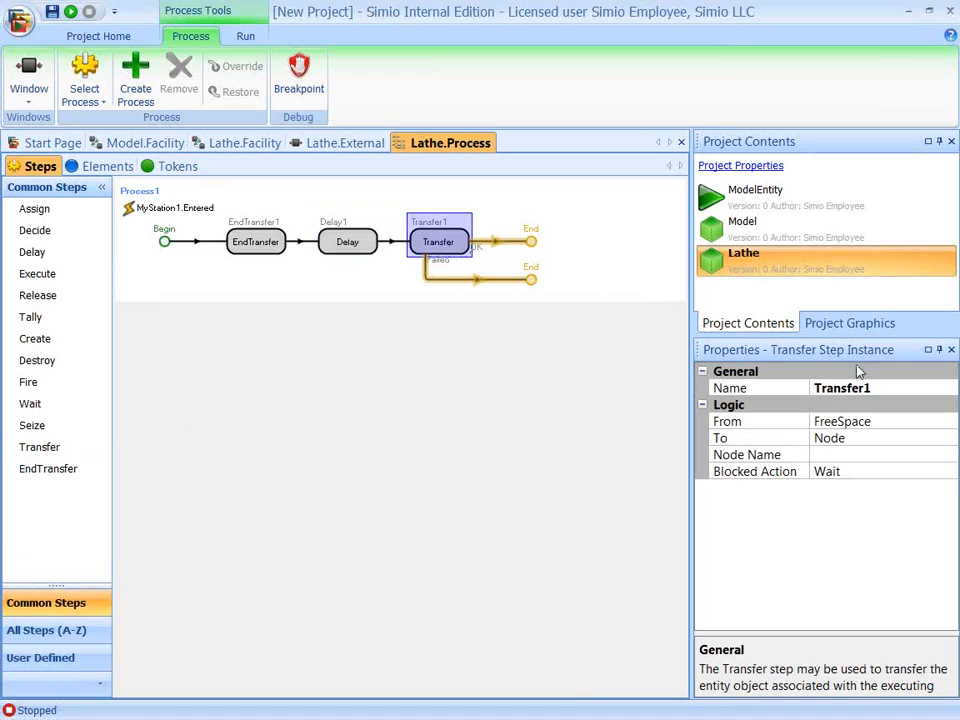
Set the Transfer step to move entities from CurrentStation to ParentExternalNode, with Output as the external node.
{"action": "left_click", "coordinate": [943, 424]}
{"action": "left_click", "coordinate": [947, 421]}
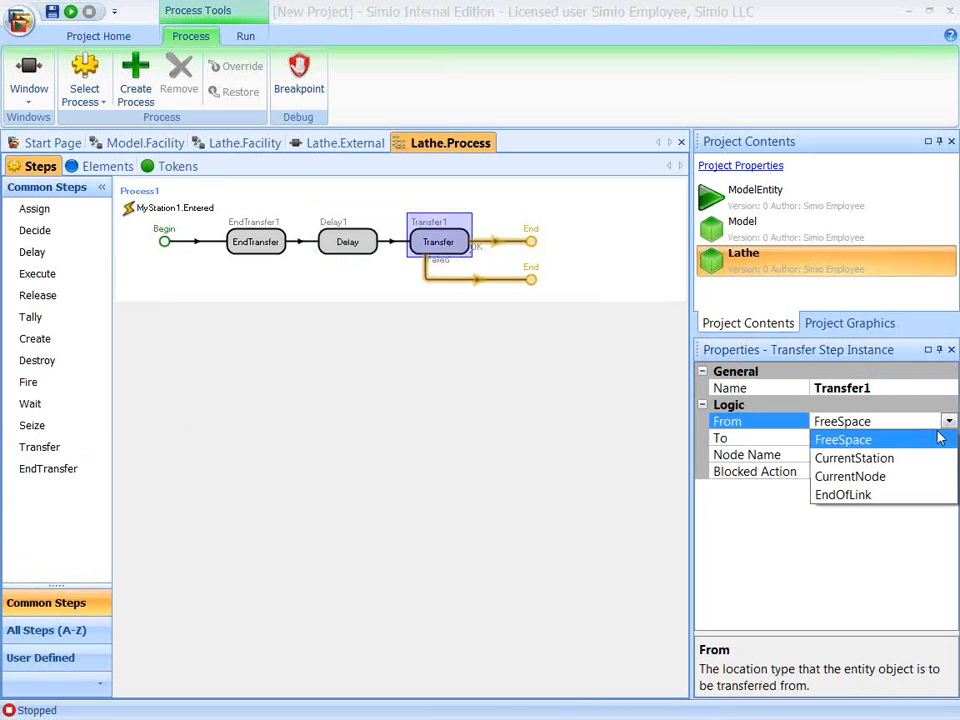
{"action": "left_click", "coordinate": [853, 458]}
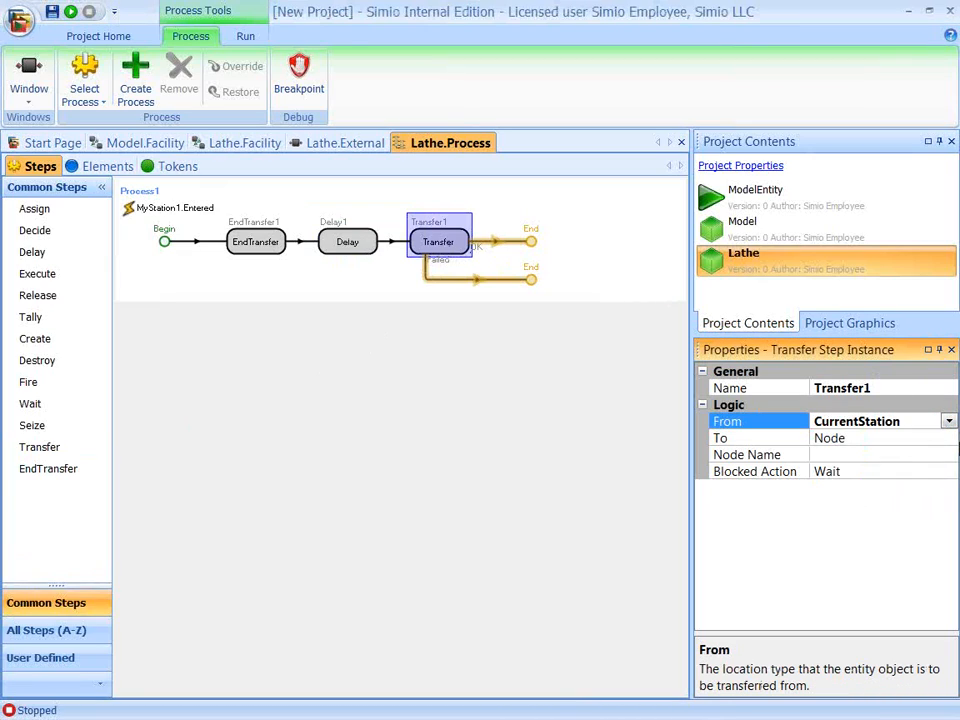
{"action": "left_click", "coordinate": [950, 441]}
{"action": "left_click", "coordinate": [946, 438]}
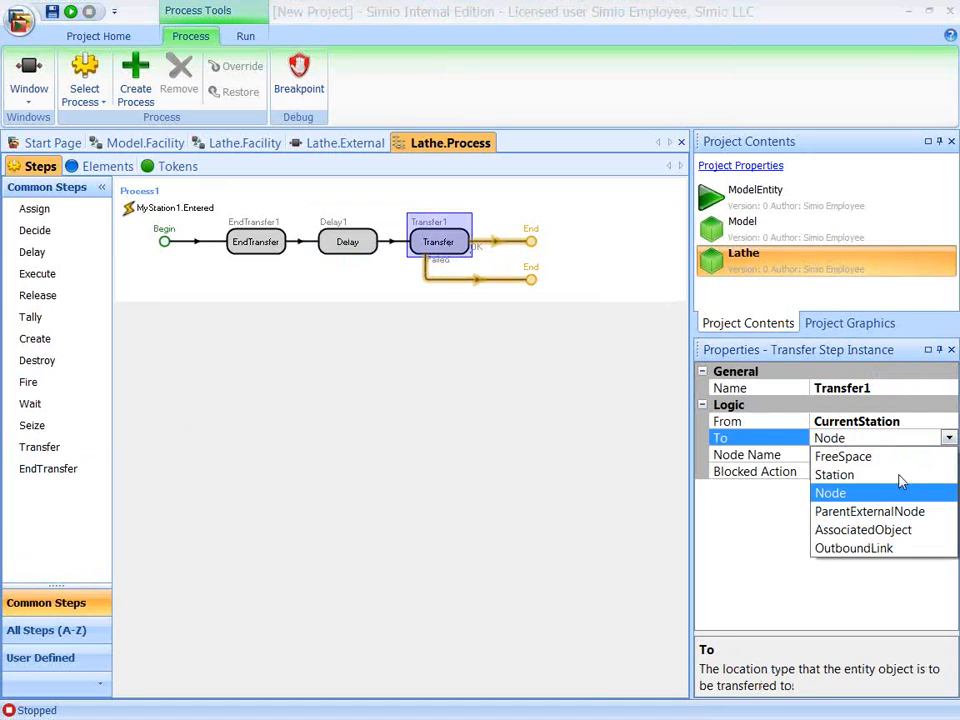
{"action": "left_click", "coordinate": [897, 515]}
{"action": "left_click", "coordinate": [947, 456]}
{"action": "left_click", "coordinate": [948, 455]}
{"action": "left_click", "coordinate": [860, 512]}
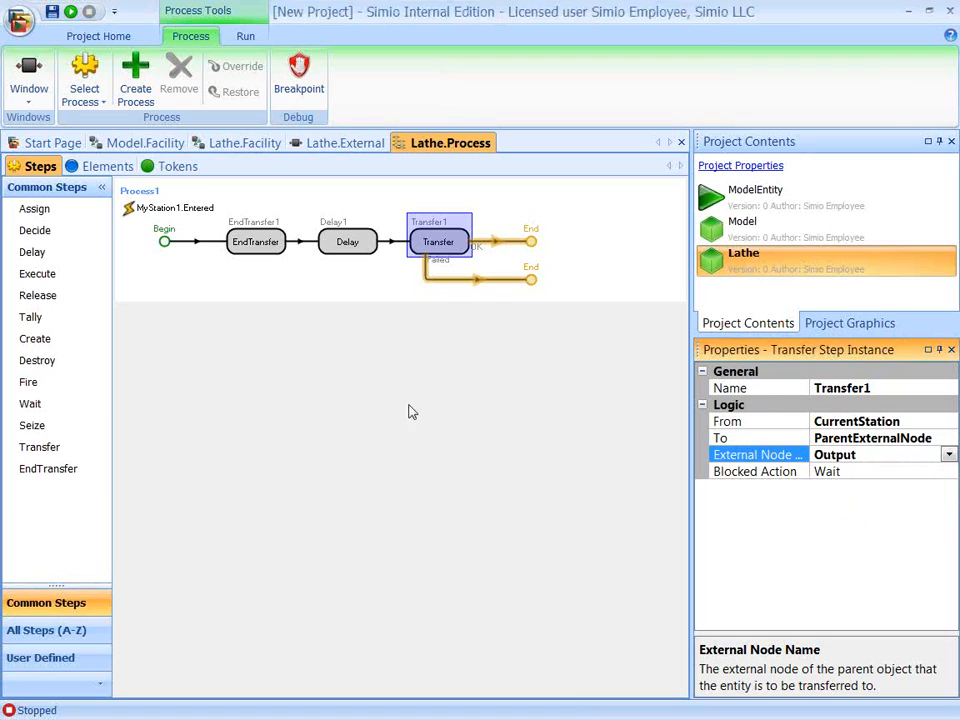
Link the Delay step's Delay Time to a new referenced property named DelayTime.
{"action": "left_click", "coordinate": [345, 242]}
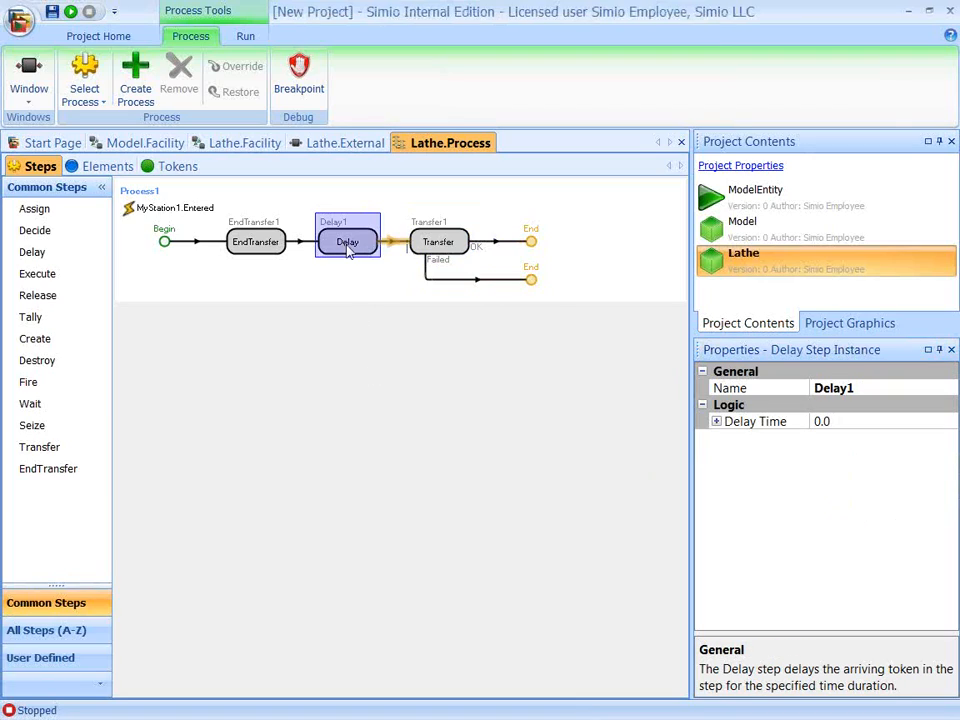
{"action": "left_click", "coordinate": [744, 421]}
{"action": "right_click", "coordinate": [741, 421]}
{"action": "mouse_move", "coordinate": [773, 456]}
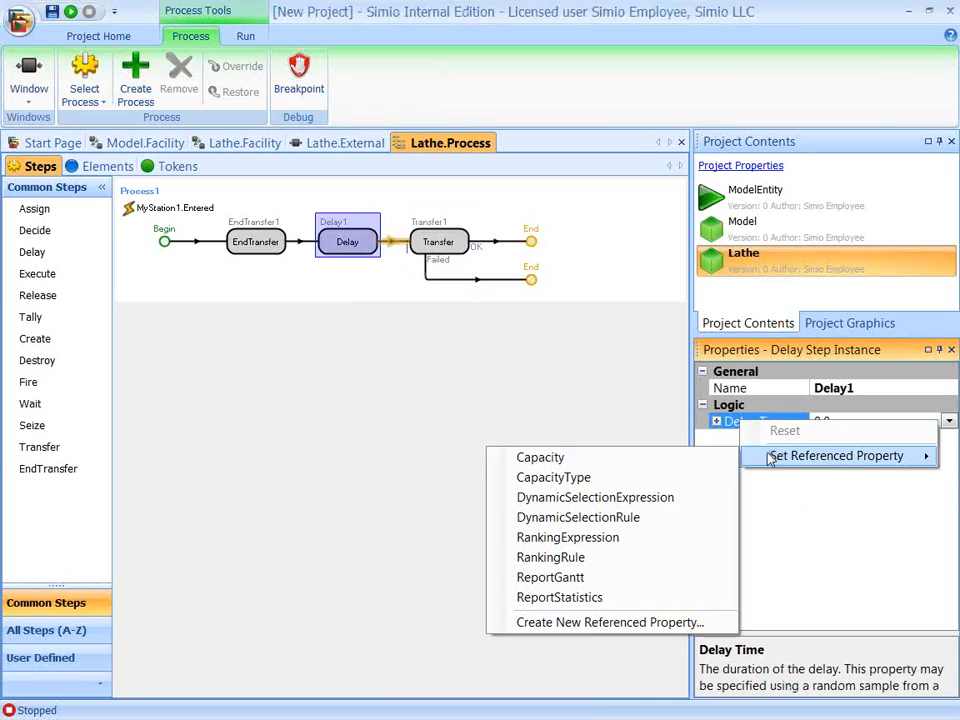
{"action": "left_click", "coordinate": [679, 624]}
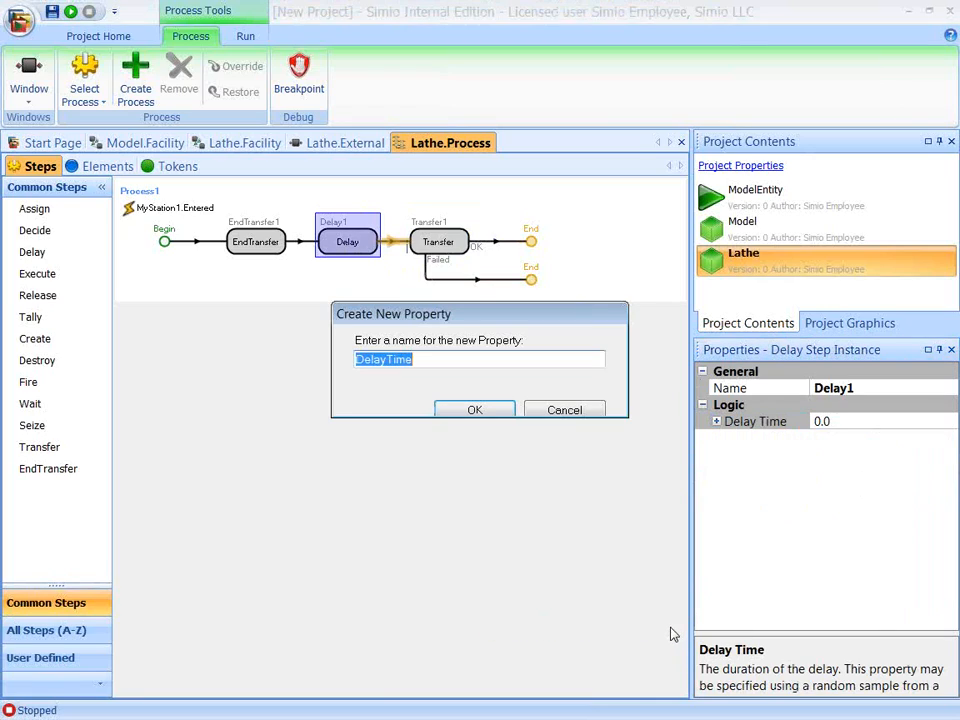
{"action": "left_click", "coordinate": [475, 411]}
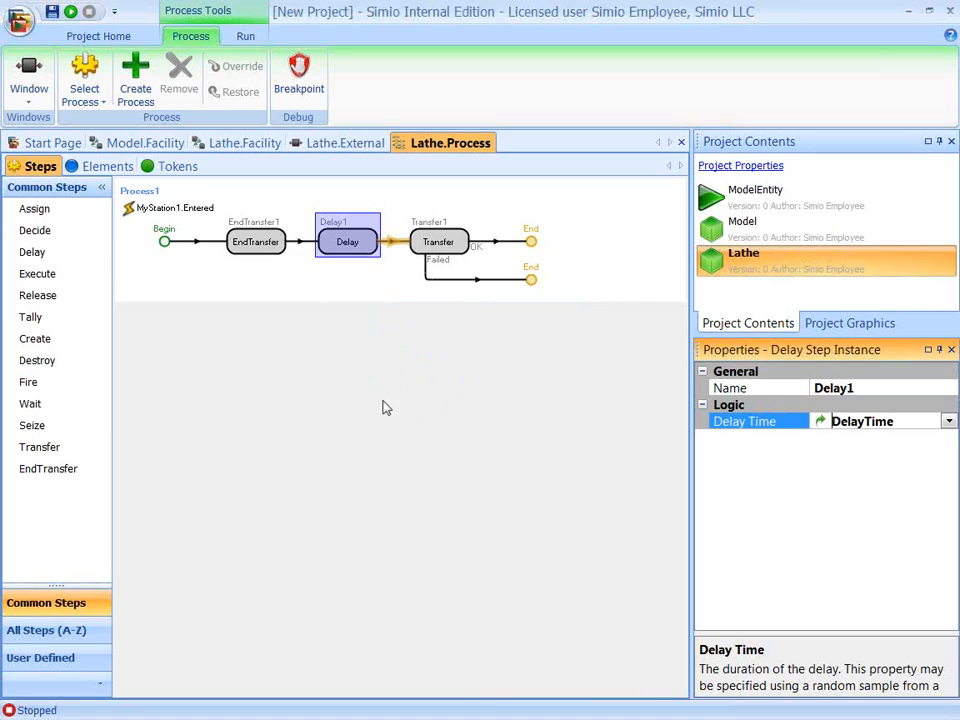
Open the Lathe's Interface window and change the DelayTime property's display name to Process Time.
{"action": "right_click", "coordinate": [779, 273]}
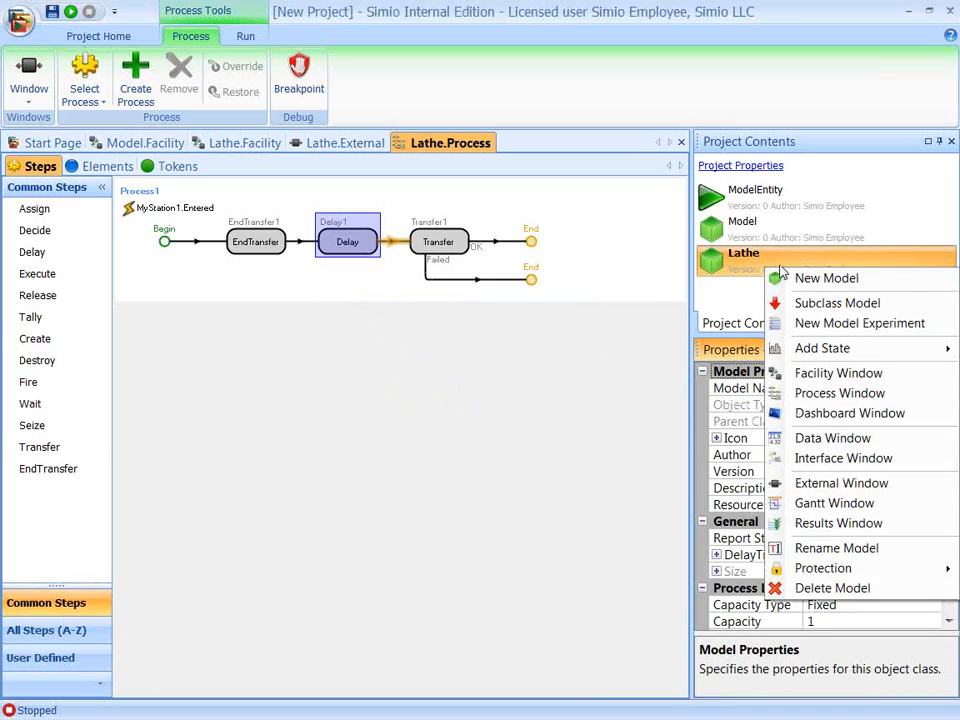
{"action": "left_click", "coordinate": [806, 459]}
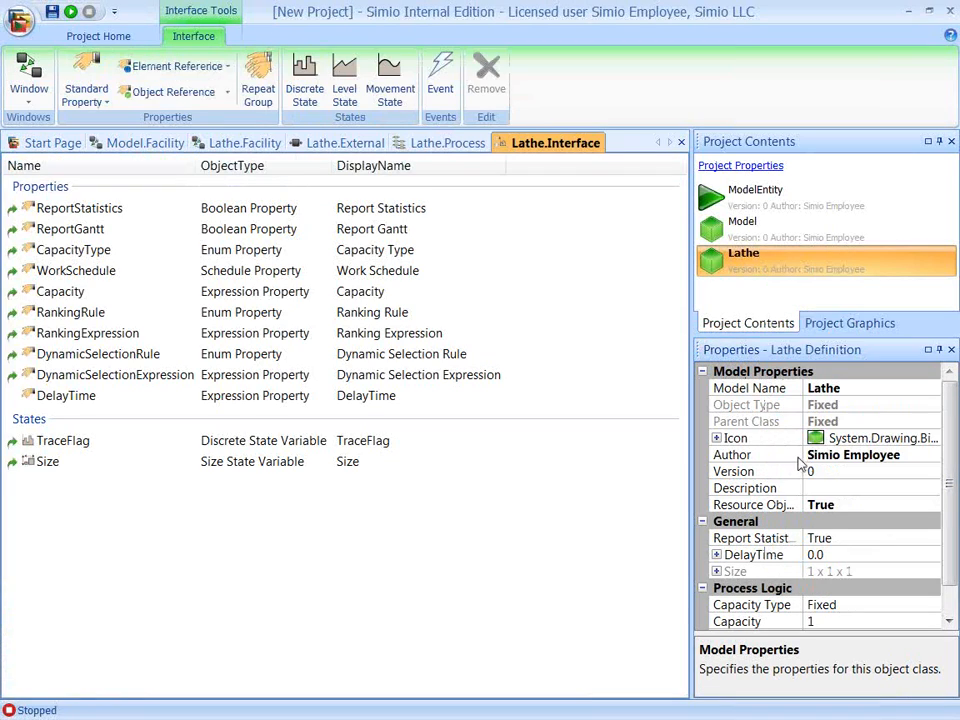
{"action": "left_click", "coordinate": [68, 398]}
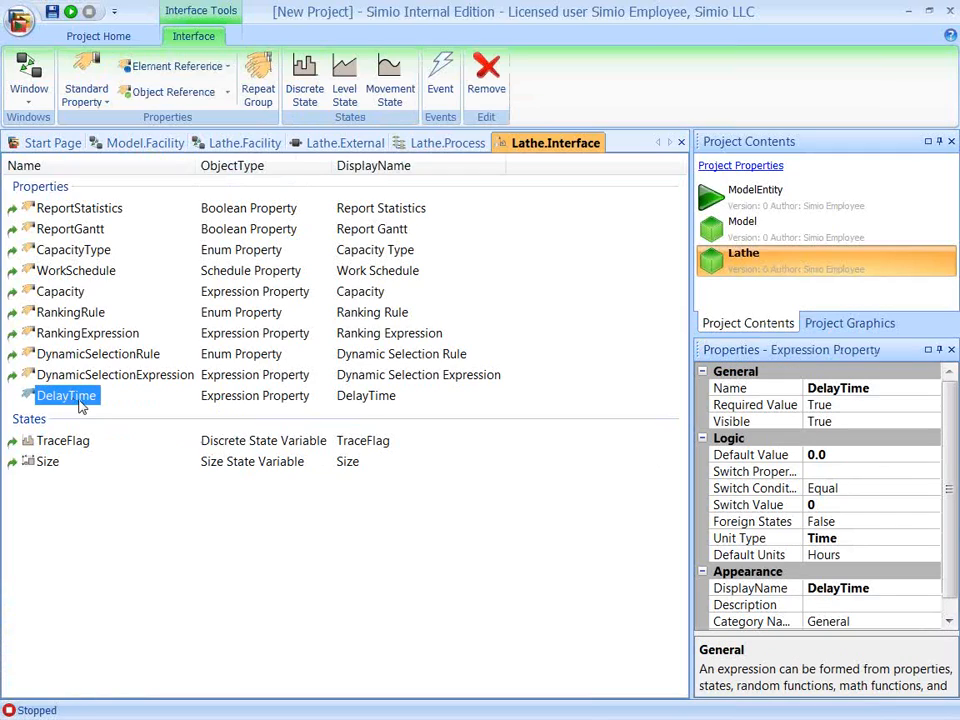
{"action": "left_click", "coordinate": [888, 586]}
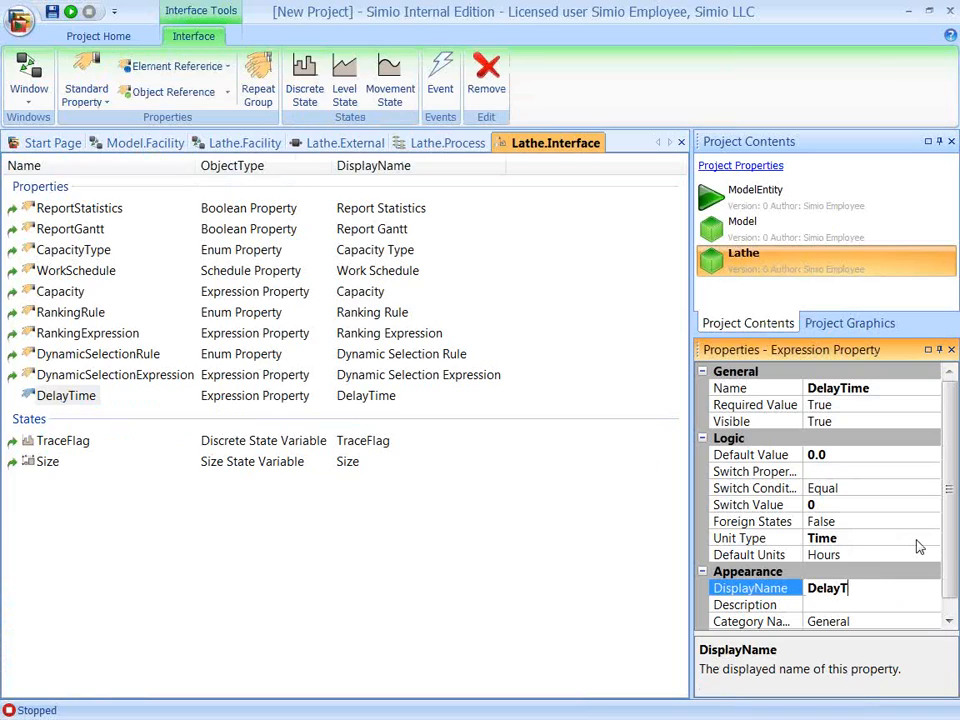
{"action": "key", "text": "BackSpace"}
{"action": "key", "text": "BackSpace"}
{"action": "key", "text": "BackSpace"}
{"action": "key", "text": "BackSpace"}
{"action": "key", "text": "BackSpace"}
{"action": "key", "text": "BackSpace"}
Set the DelayTime property's default value to Random.Uniform(.1,.2) and its default units to Minutes.
{"action": "left_click", "coordinate": [868, 456]}
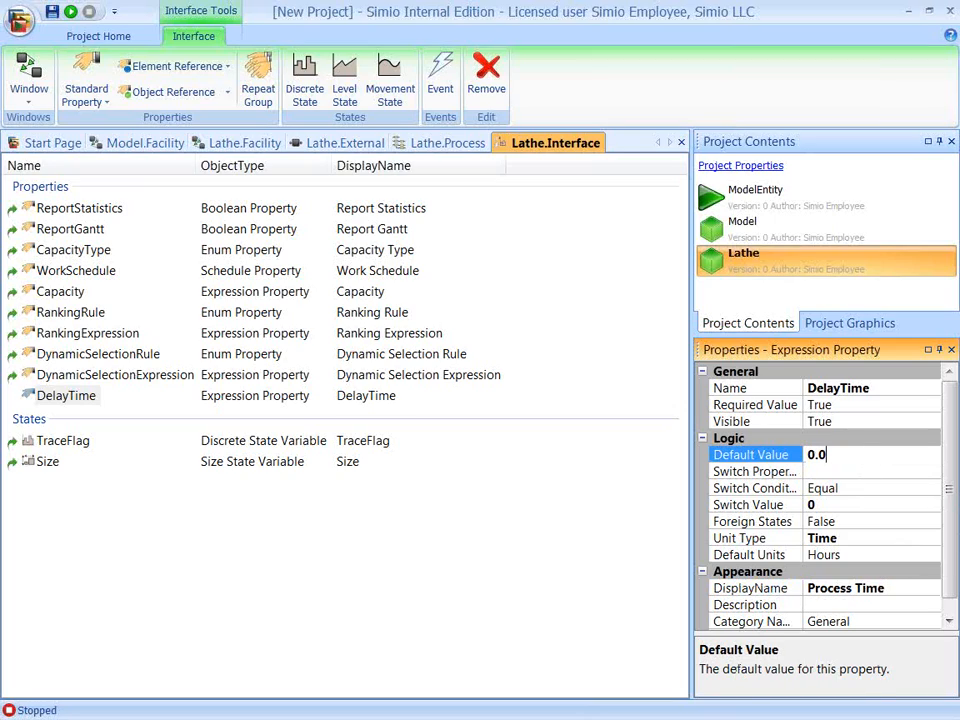
{"action": "key", "text": "BackSpace"}
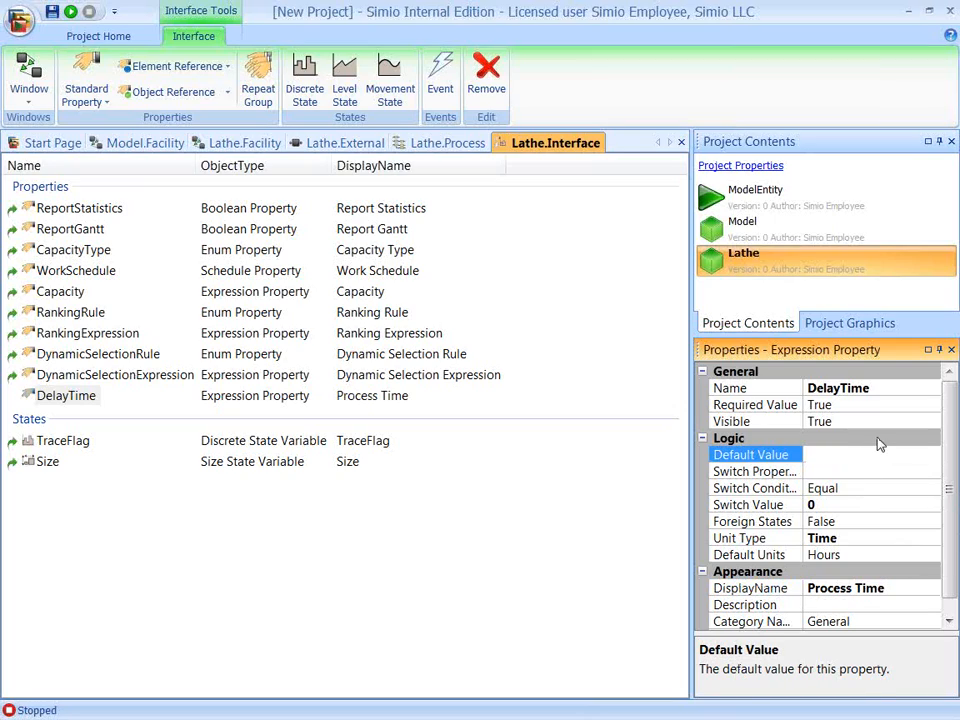
{"action": "type", "text": "Random"}
{"action": "type", "text": ")"}
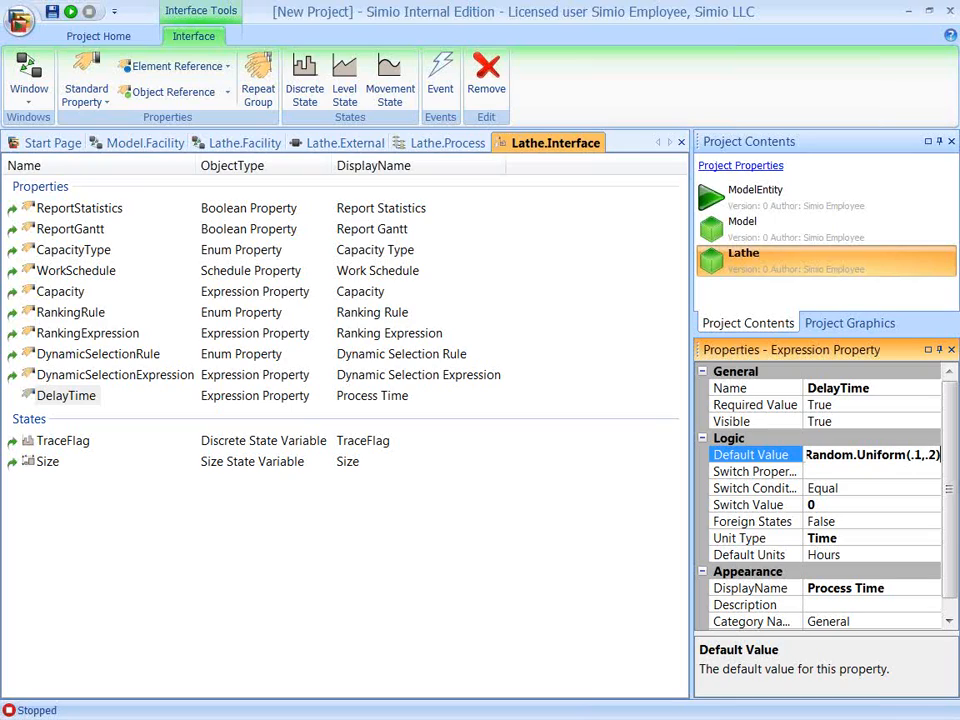
{"action": "left_click", "coordinate": [936, 558]}
{"action": "left_click", "coordinate": [931, 555]}
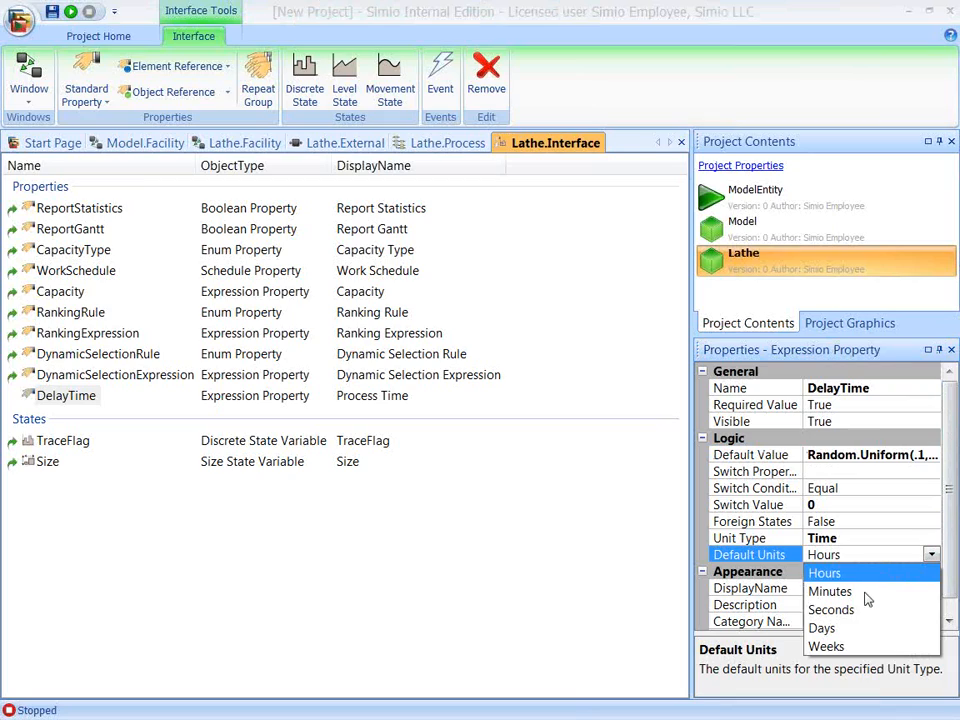
{"action": "left_click", "coordinate": [866, 592]}
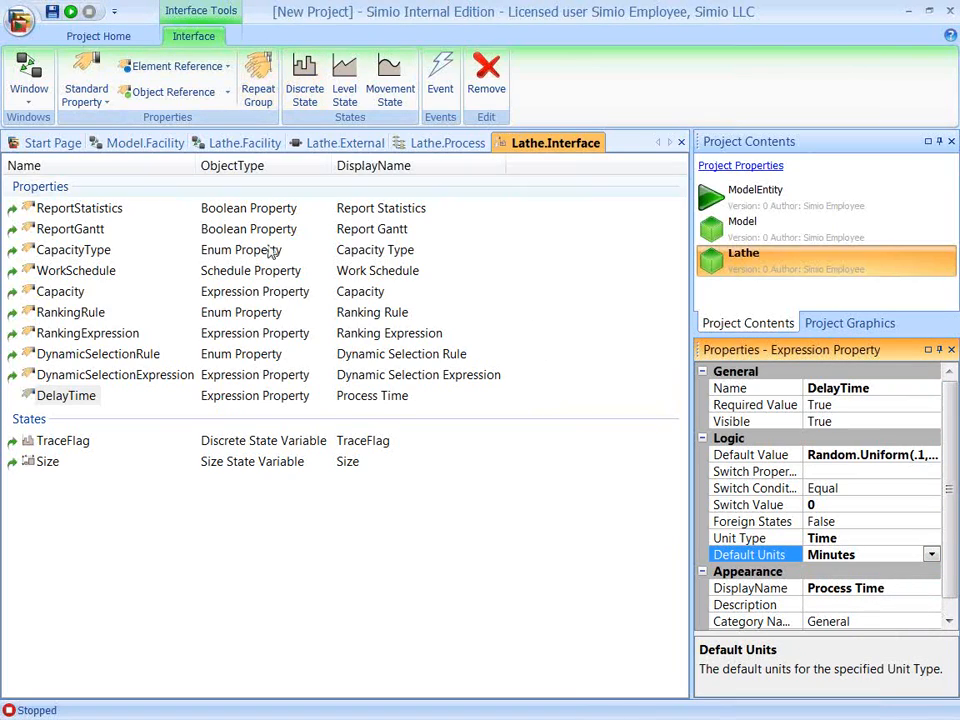
In the main Model's Facility window, place a Source, a Sink down and to its right, and a Lathe between them.
{"action": "left_click", "coordinate": [130, 145]}
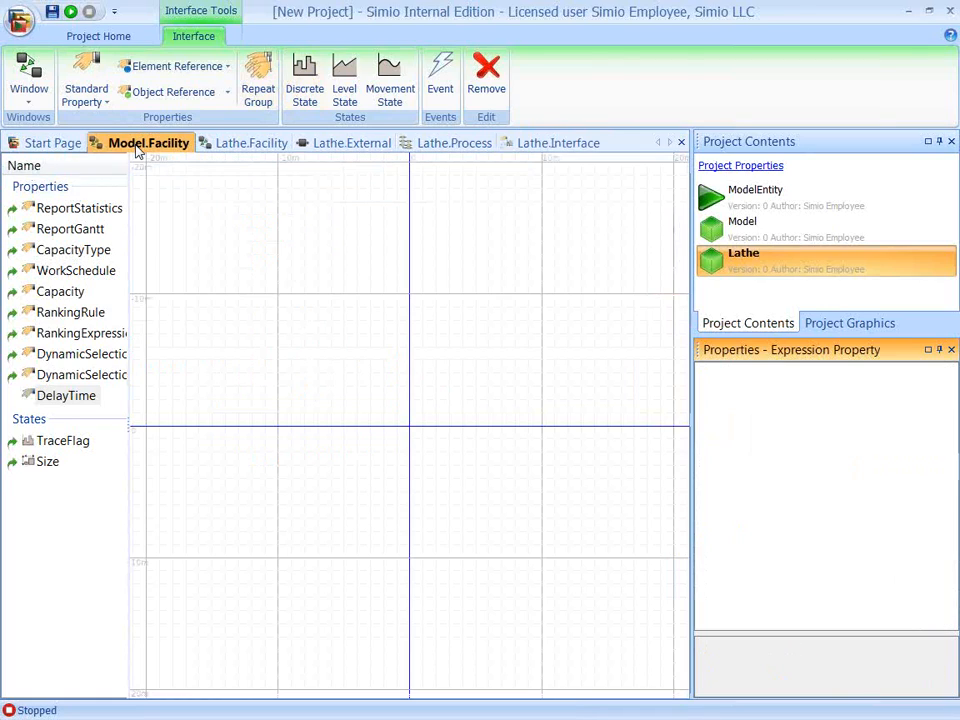
{"action": "left_click_drag", "start_coordinate": [17, 208], "coordinate": [279, 347]}
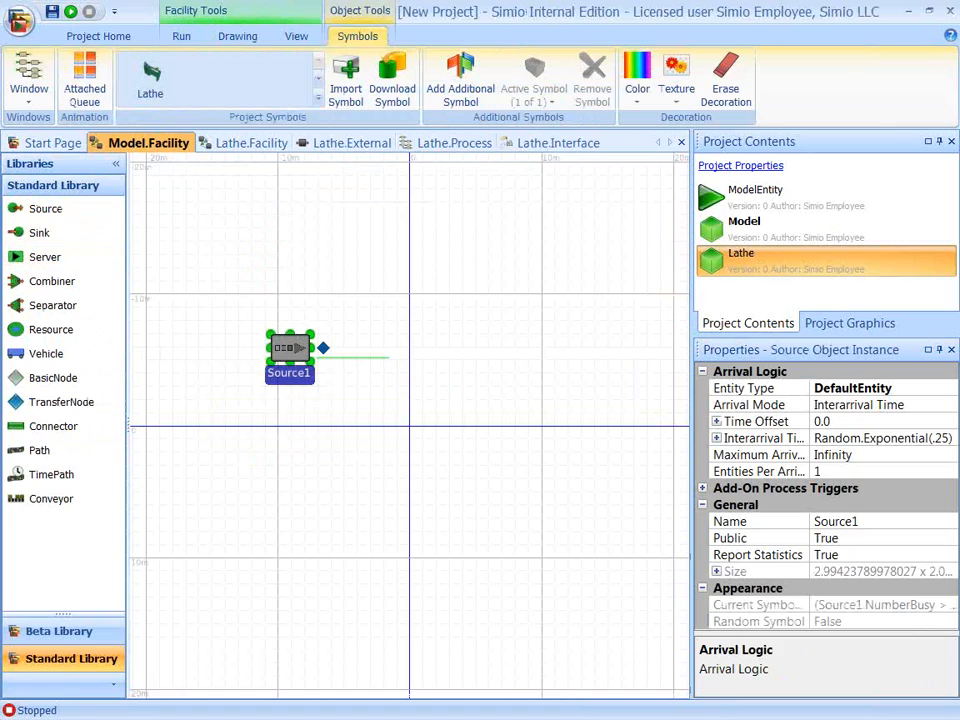
{"action": "left_click_drag", "start_coordinate": [24, 233], "coordinate": [590, 528]}
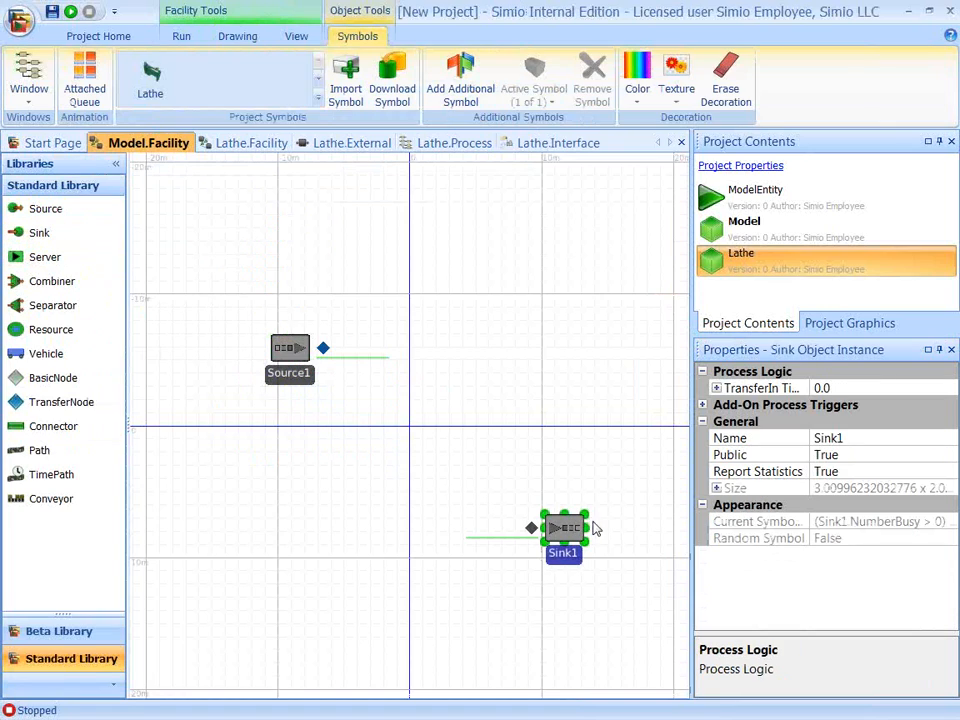
{"action": "left_click_drag", "start_coordinate": [745, 268], "coordinate": [451, 459]}
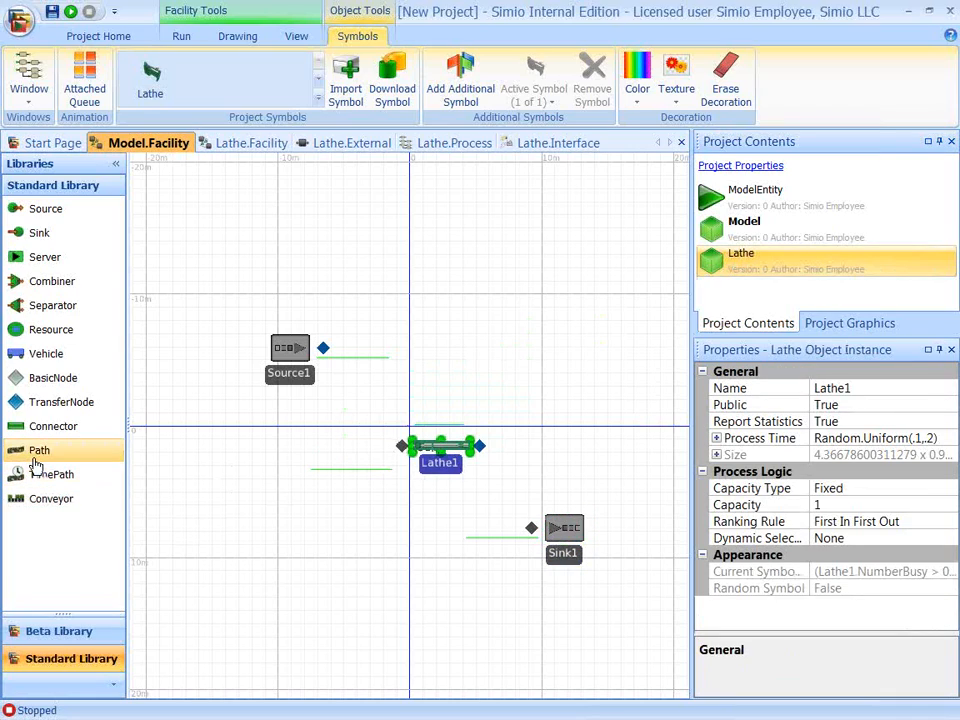
Connect Source1's output node to Lathe1's input node and Lathe1's output node to Sink1's input node with Paths.
{"action": "left_click", "coordinate": [36, 450]}
{"action": "left_click", "coordinate": [322, 348]}
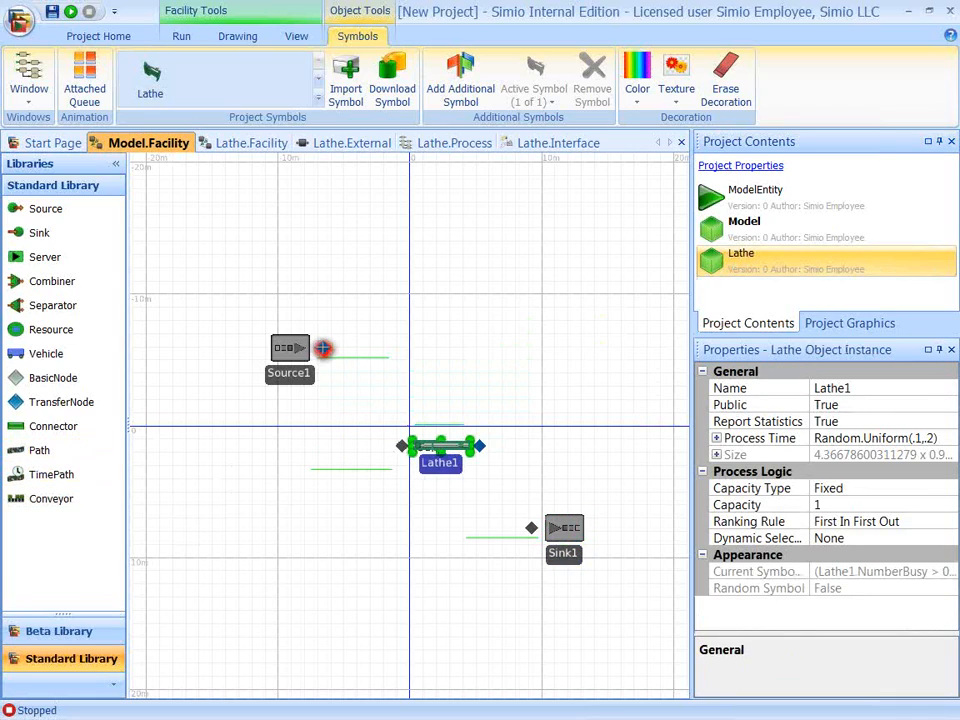
{"action": "left_click", "coordinate": [401, 446]}
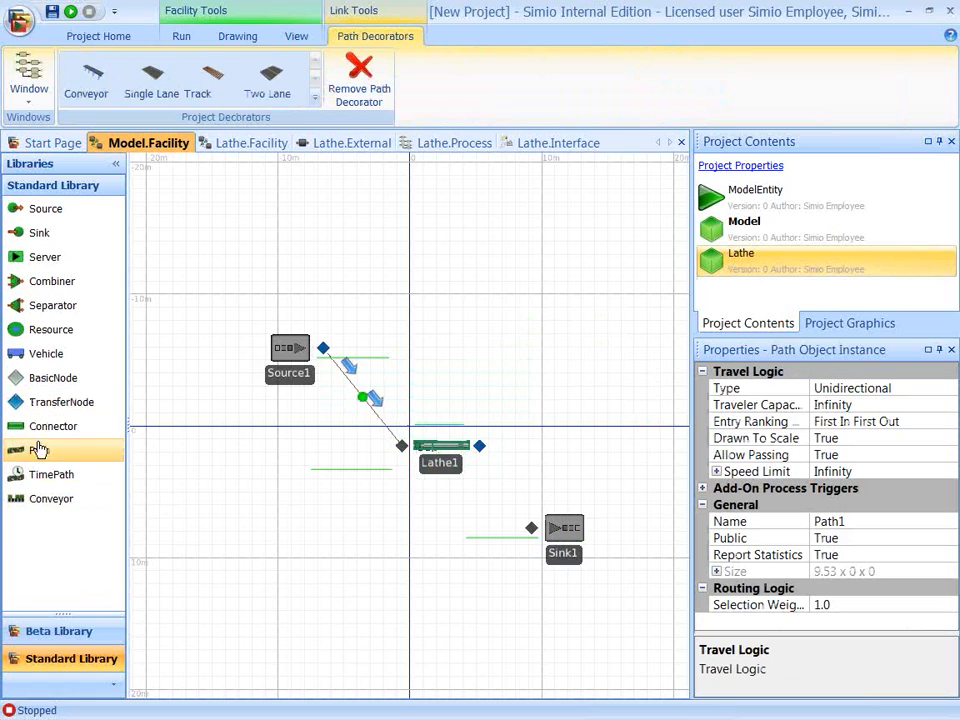
{"action": "left_click", "coordinate": [40, 450]}
{"action": "left_click", "coordinate": [480, 446]}
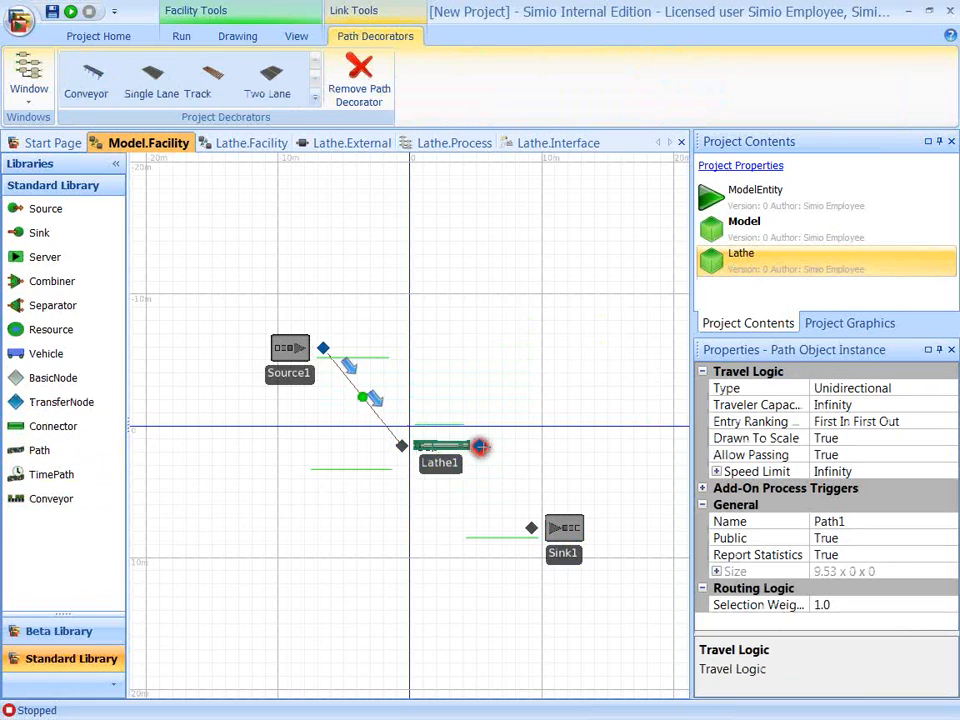
{"action": "left_click", "coordinate": [531, 528]}
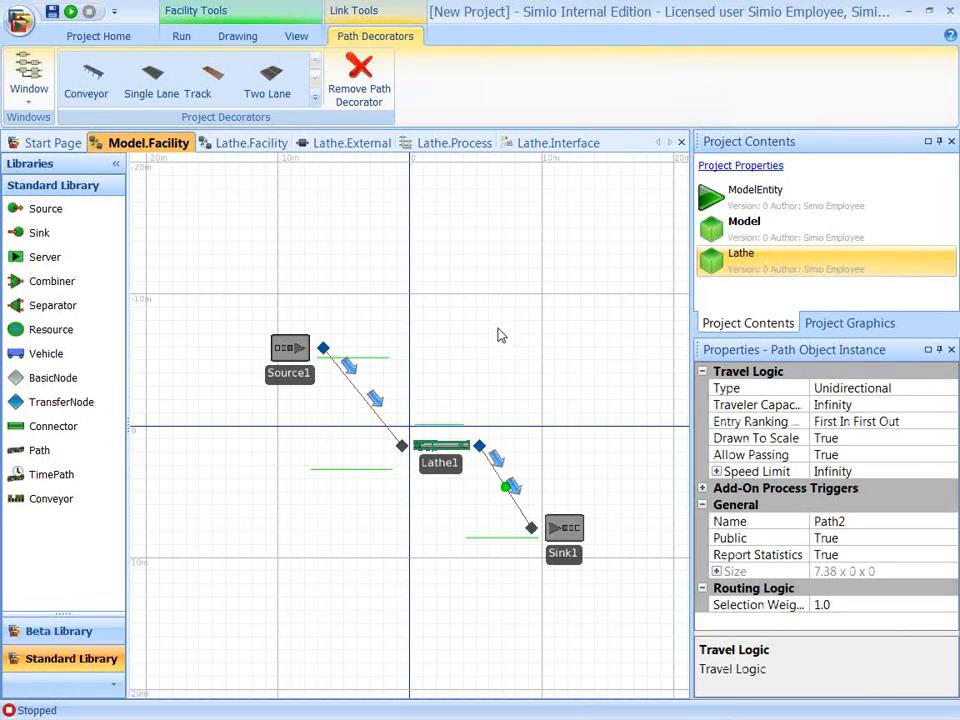
Run the model and switch the facility to the 3D view to watch the animation.
{"action": "left_click", "coordinate": [439, 276]}
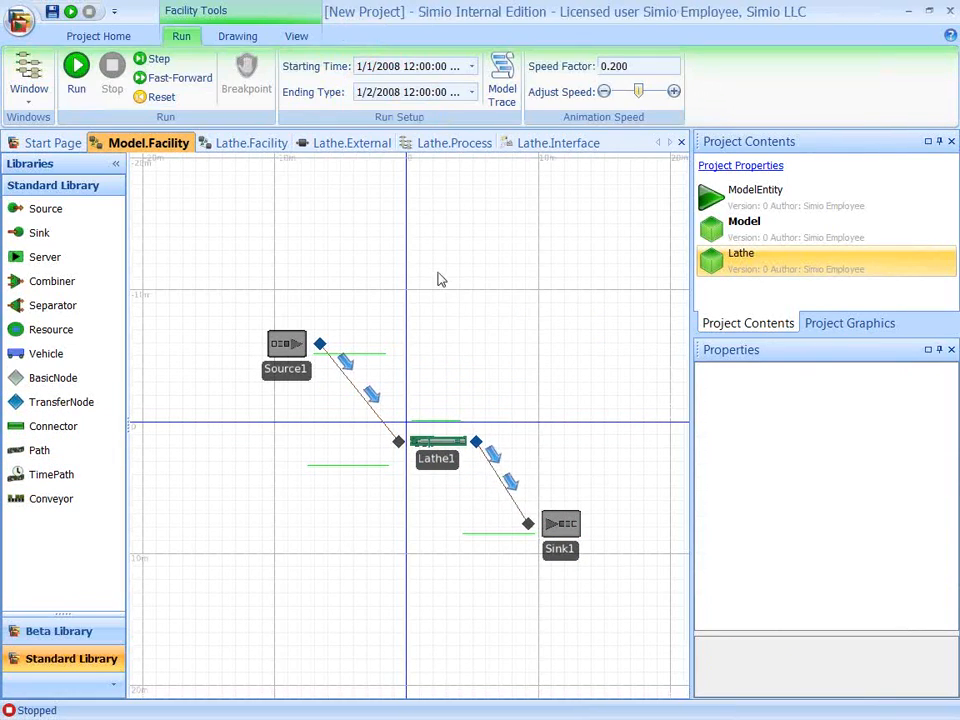
{"action": "left_click", "coordinate": [77, 67]}
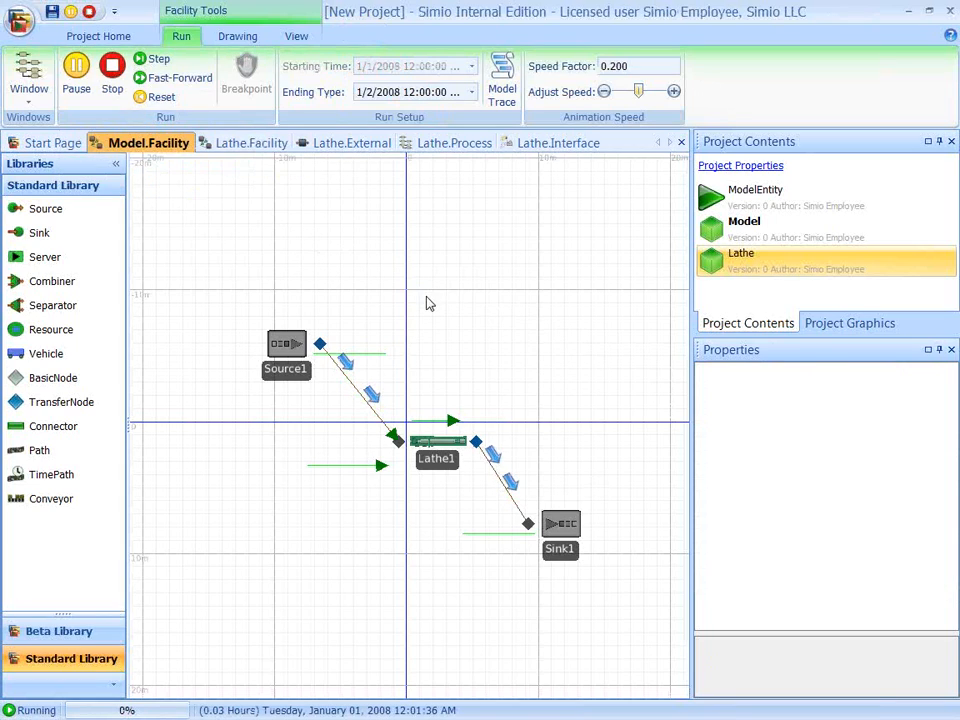
{"action": "key", "text": "3"}
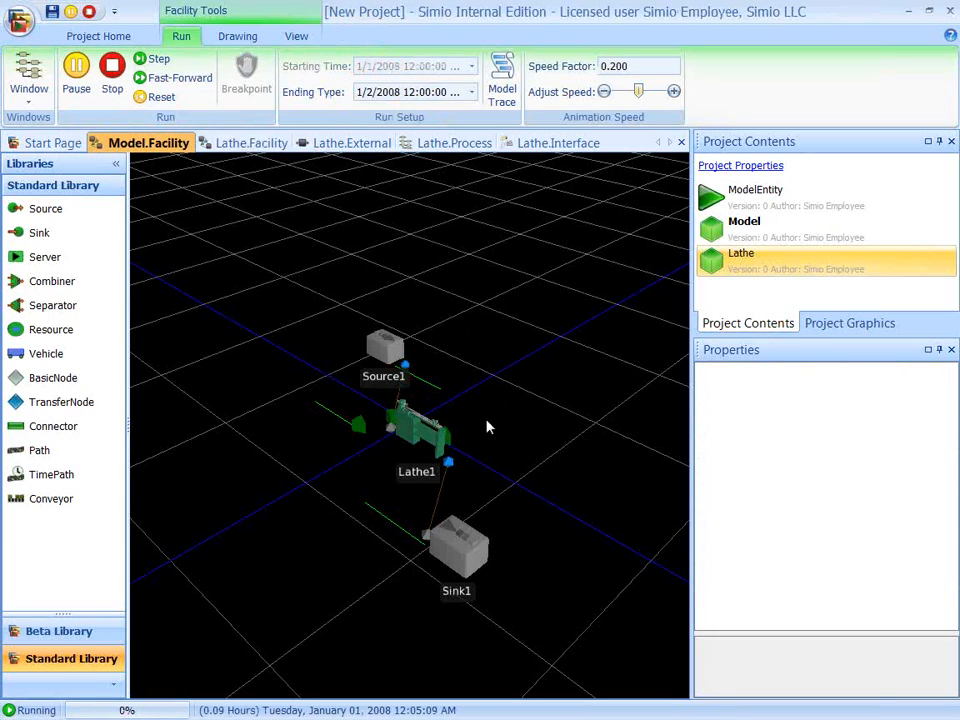